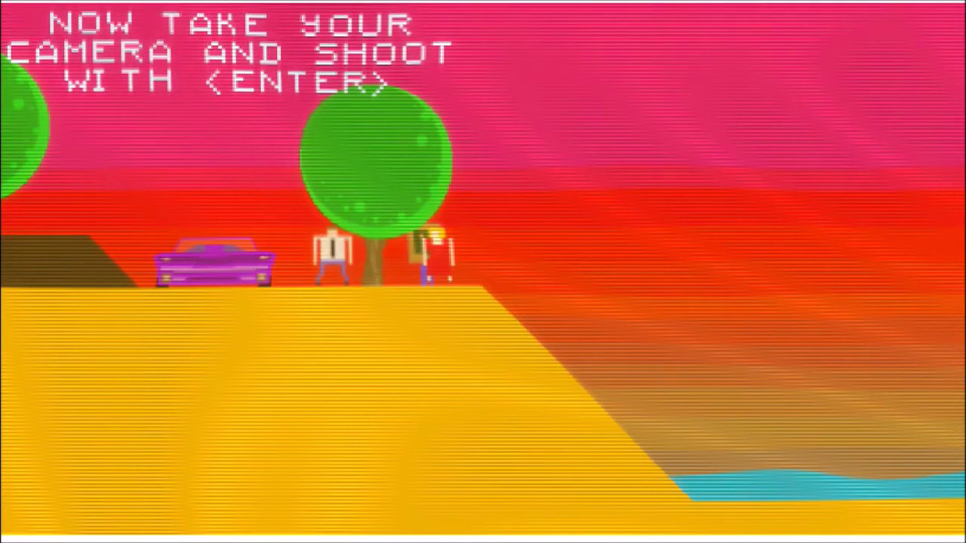
pyautogui.press('Return')
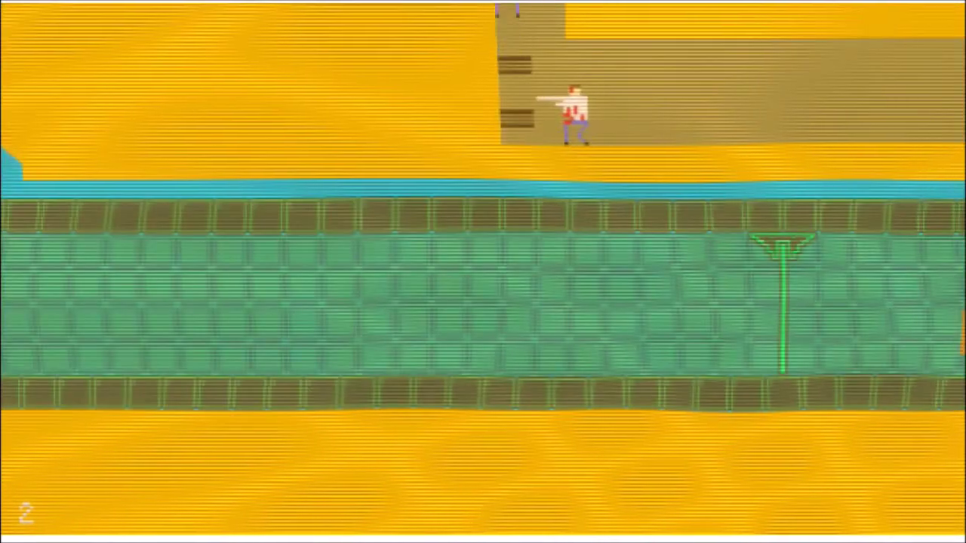
pyautogui.press('Up')
pyautogui.press('Left')
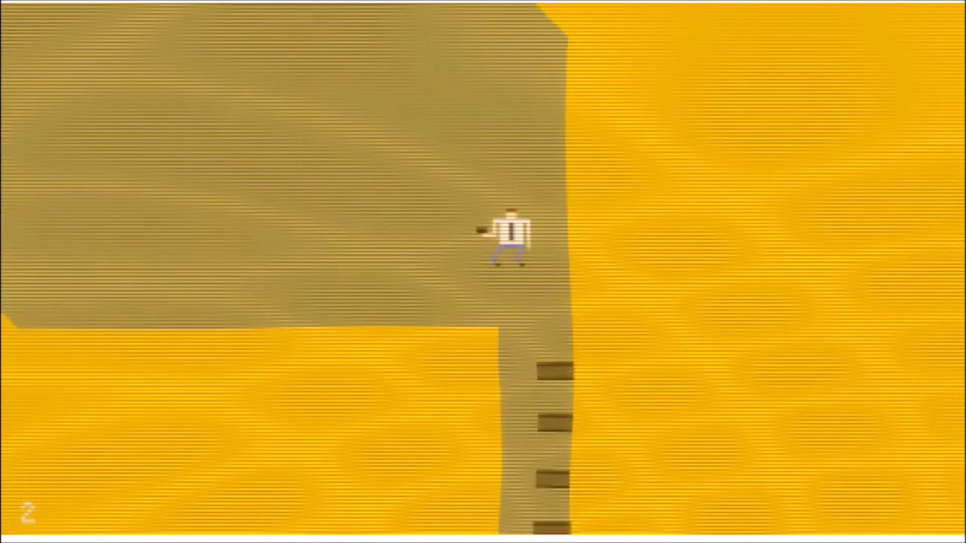
pyautogui.press('Left')
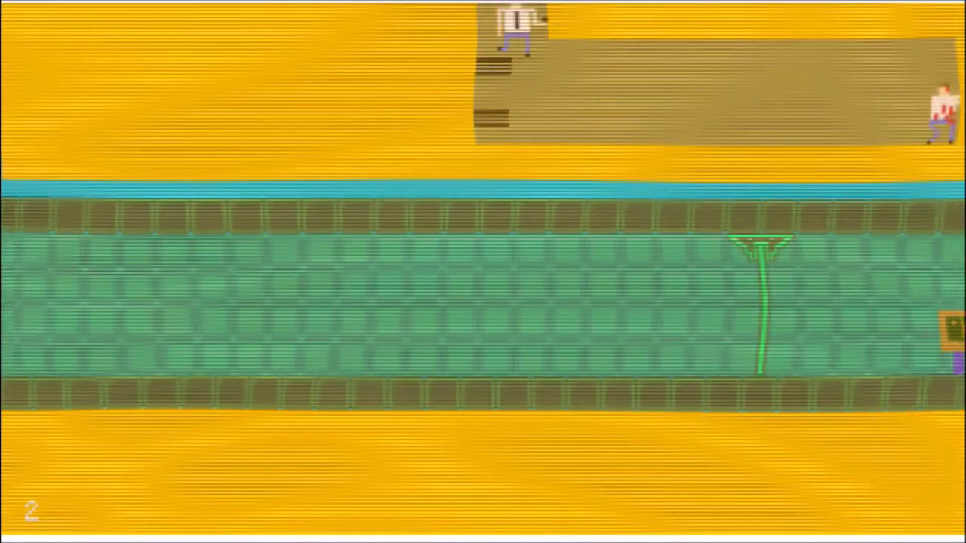
pyautogui.press('space')
pyautogui.press('Right')
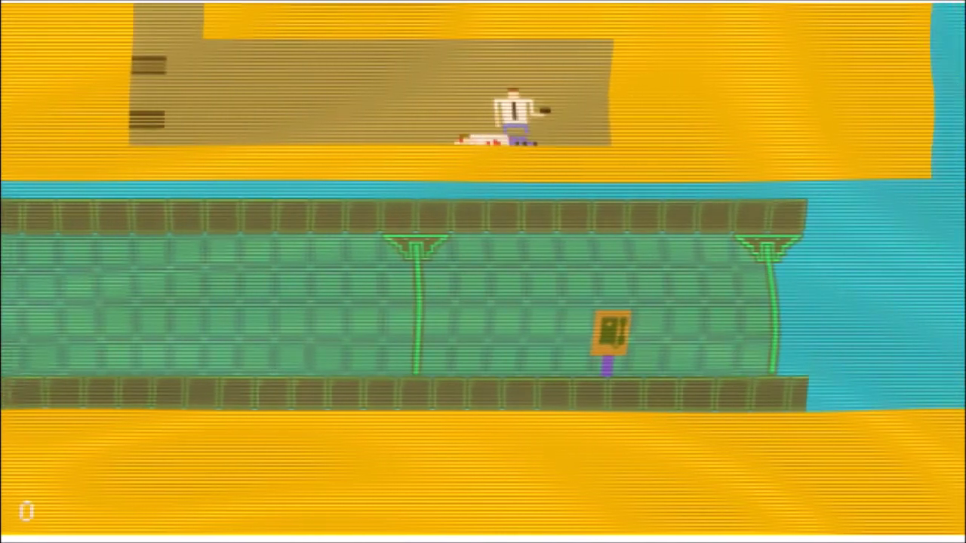
pyautogui.press('Left')
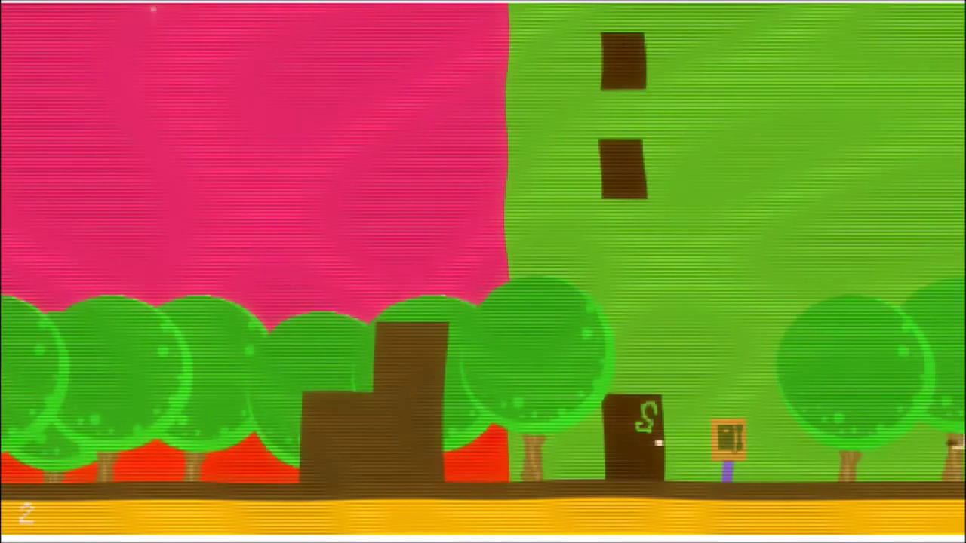
pyautogui.press('Left')
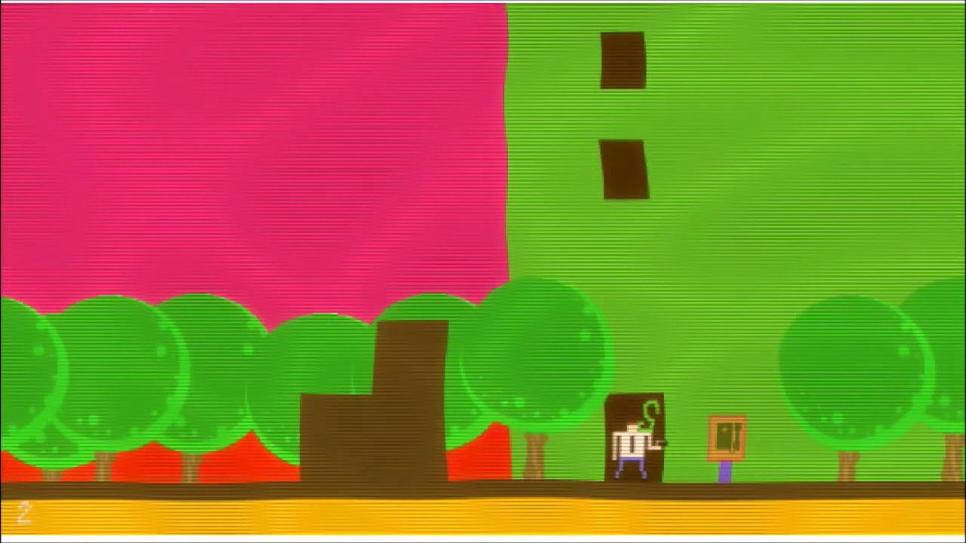
pyautogui.press('Left')
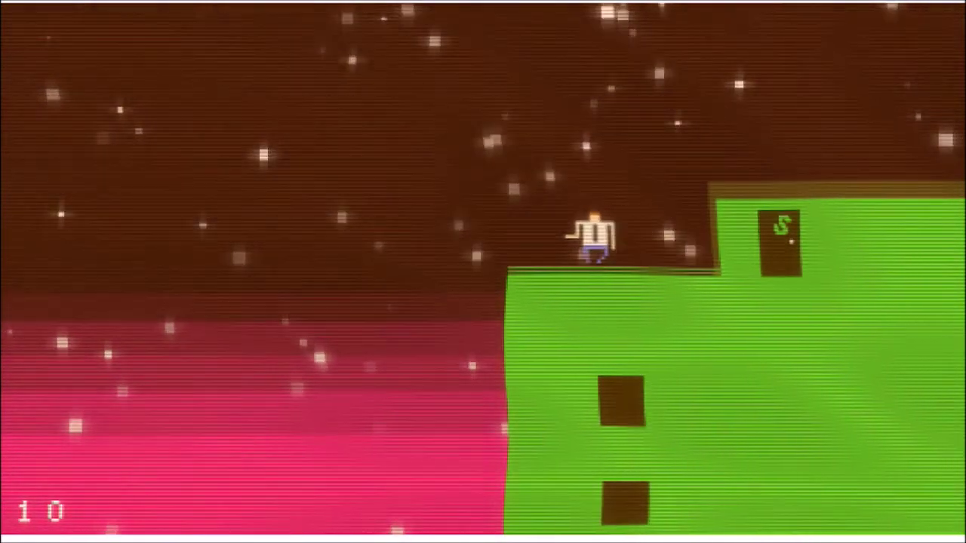
pyautogui.press('Up')
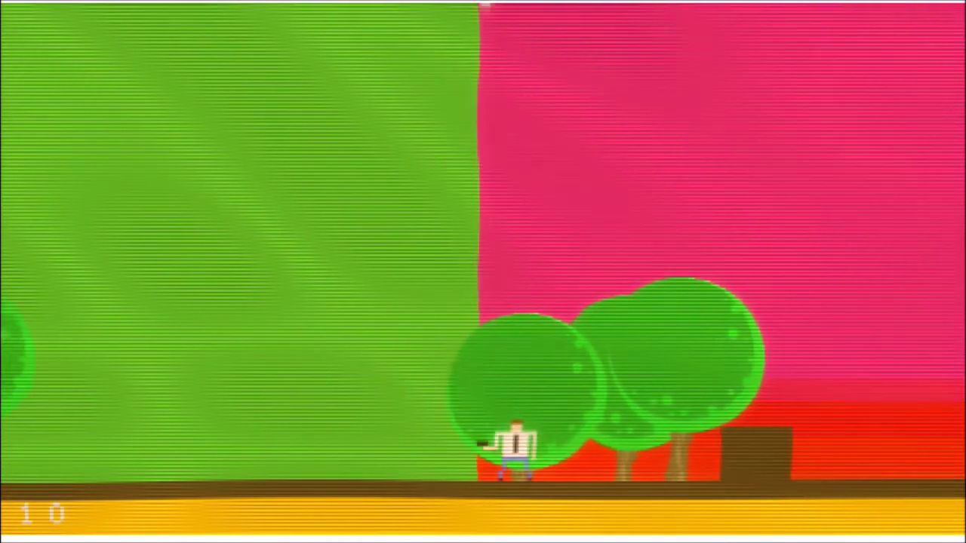
pyautogui.press('Right')
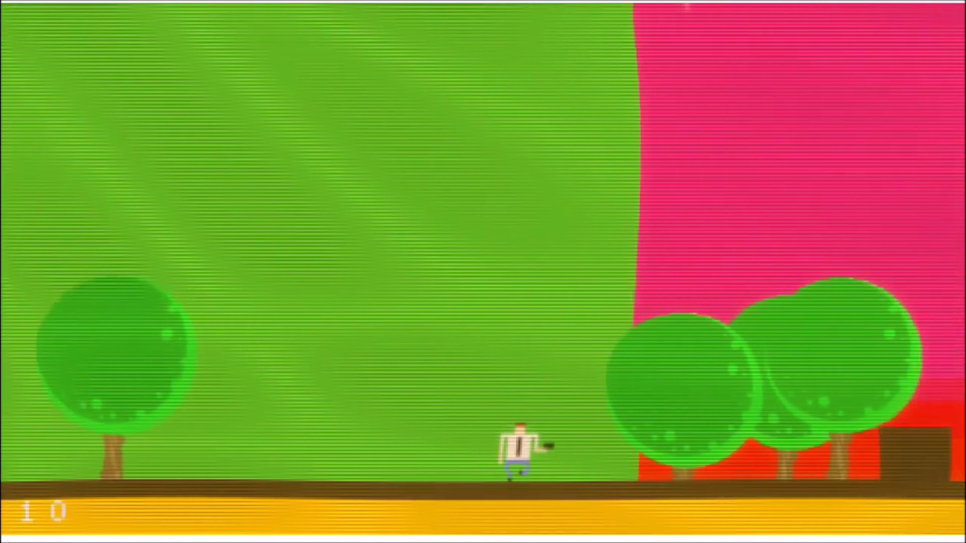
pyautogui.press('Left')
pyautogui.press('Left')
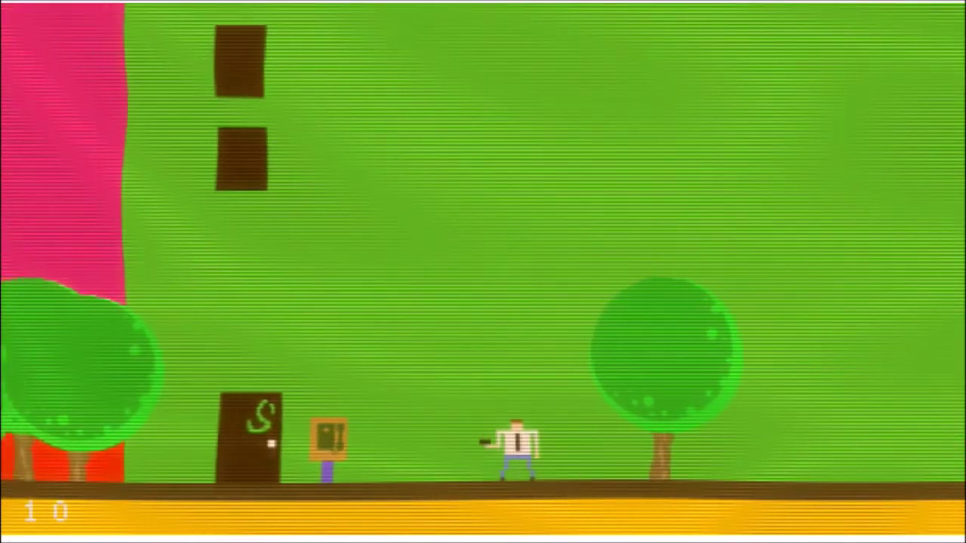
pyautogui.press('Right')
pyautogui.press('Left')
pyautogui.press('Left')
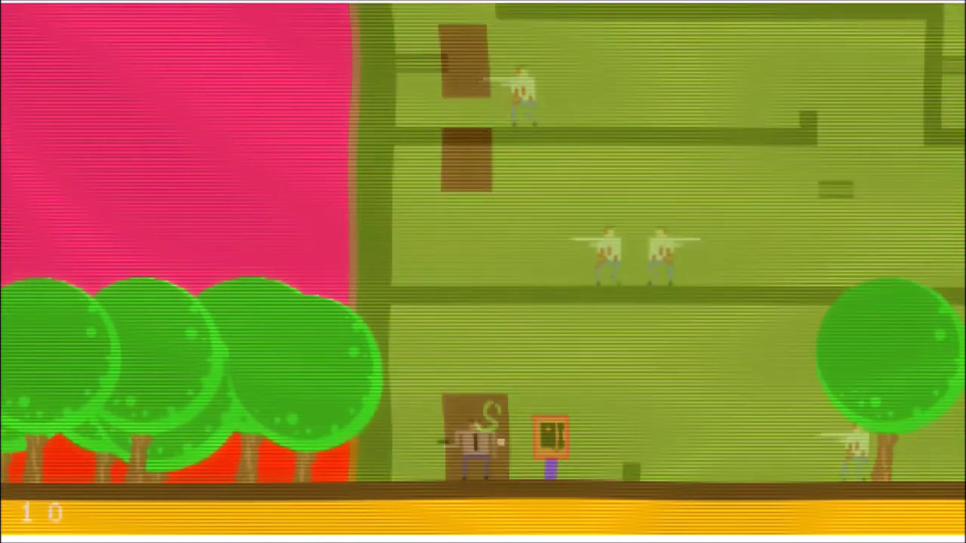
pyautogui.press('Right')
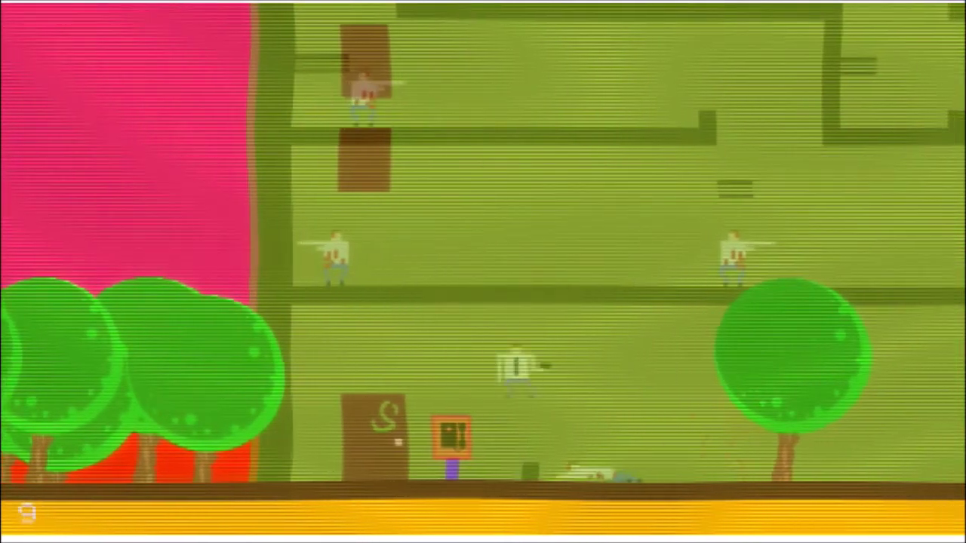
pyautogui.press('Right')
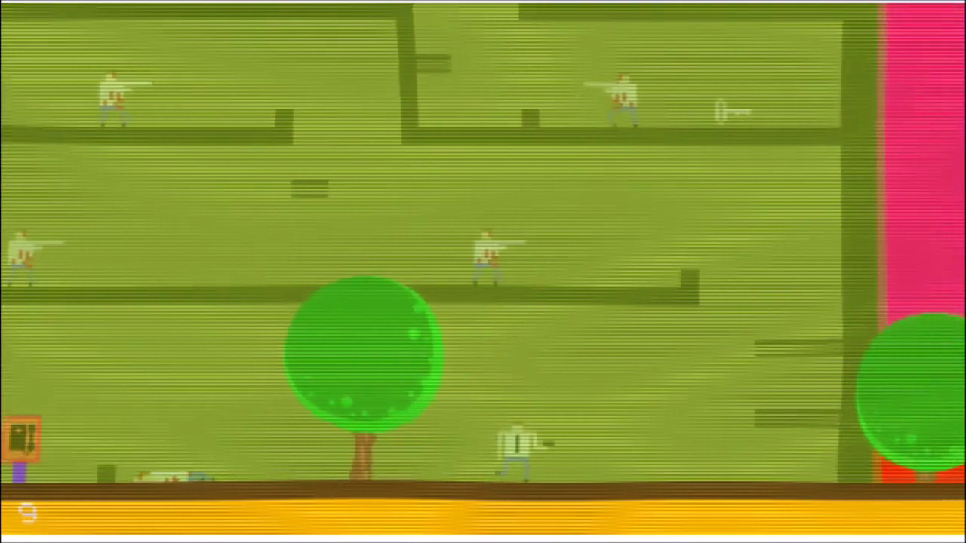
pyautogui.press('Right')
pyautogui.press('Up')
pyautogui.press('Left')
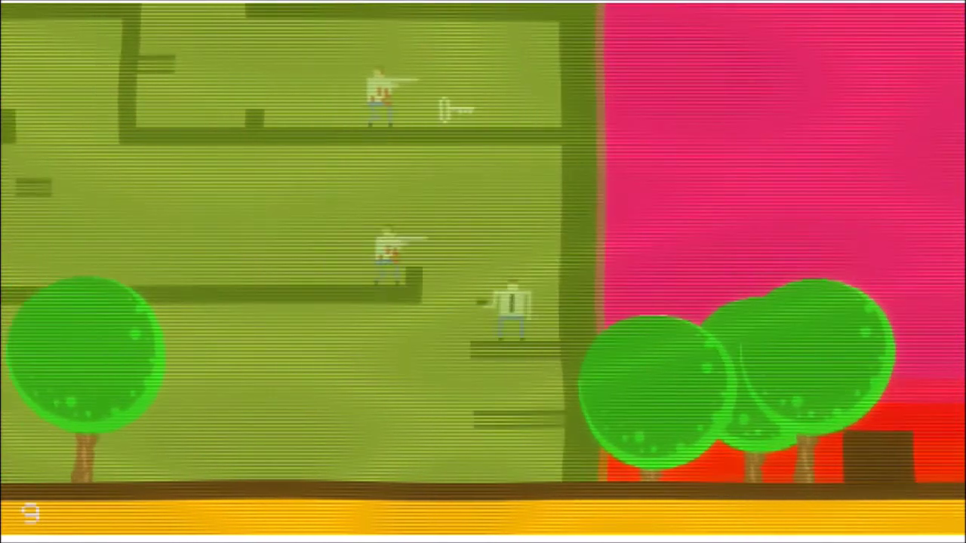
pyautogui.press('Up')
pyautogui.press('Left')
pyautogui.press('space')
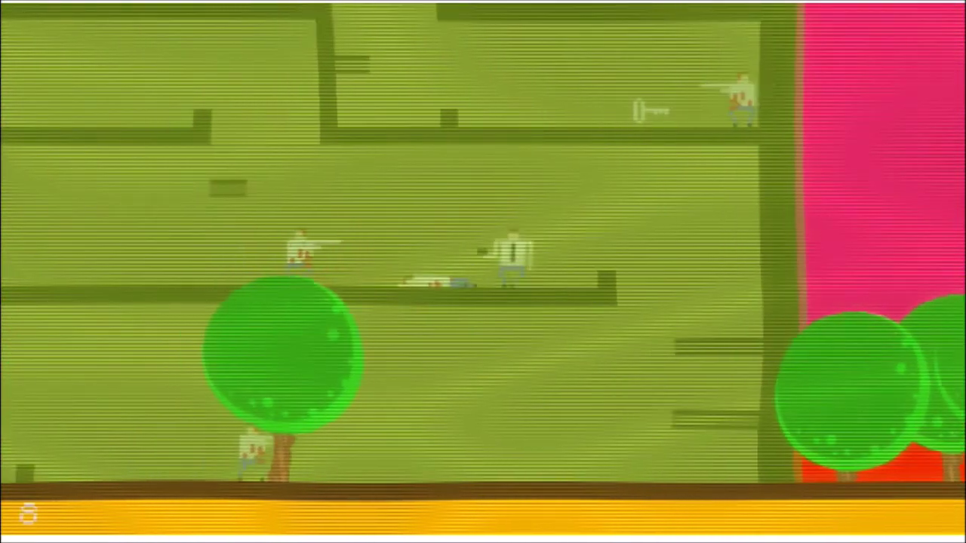
pyautogui.press('space')
pyautogui.press('Left')
pyautogui.press('Up')
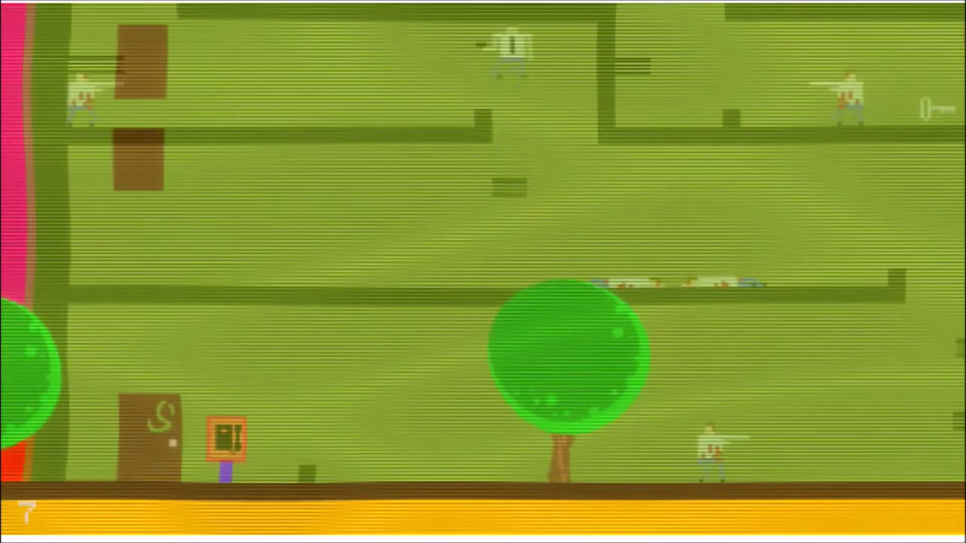
pyautogui.press('Left')
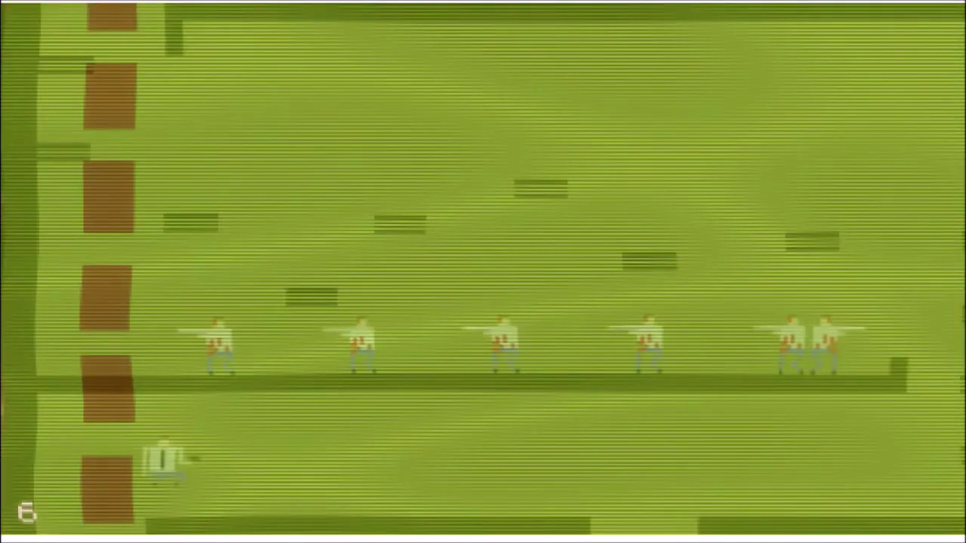
pyautogui.press('Right')
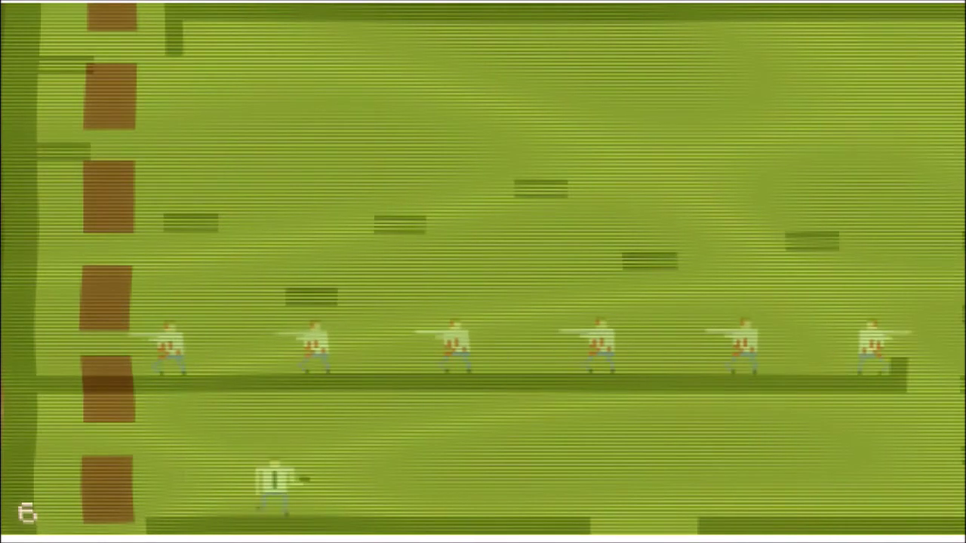
pyautogui.press('Right')
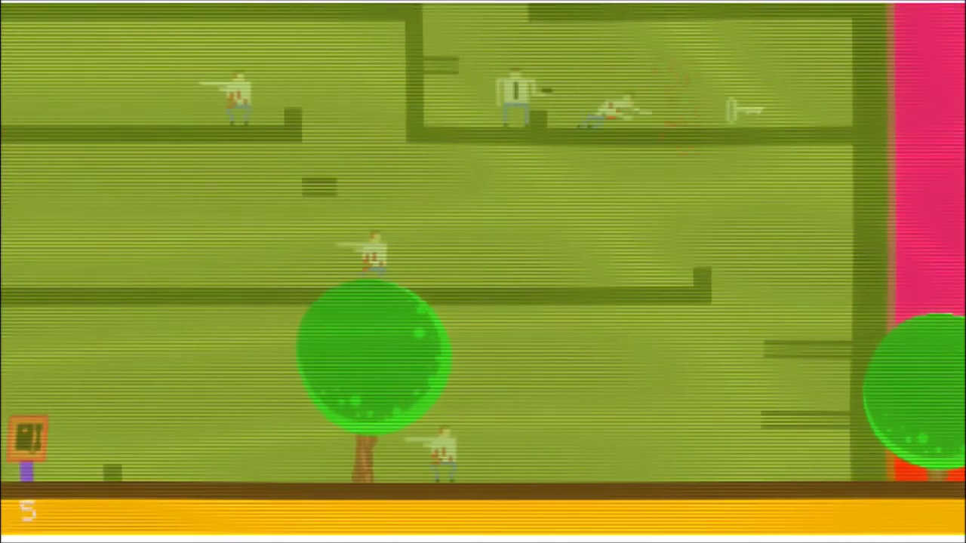
pyautogui.press('Right')
pyautogui.press('Left')
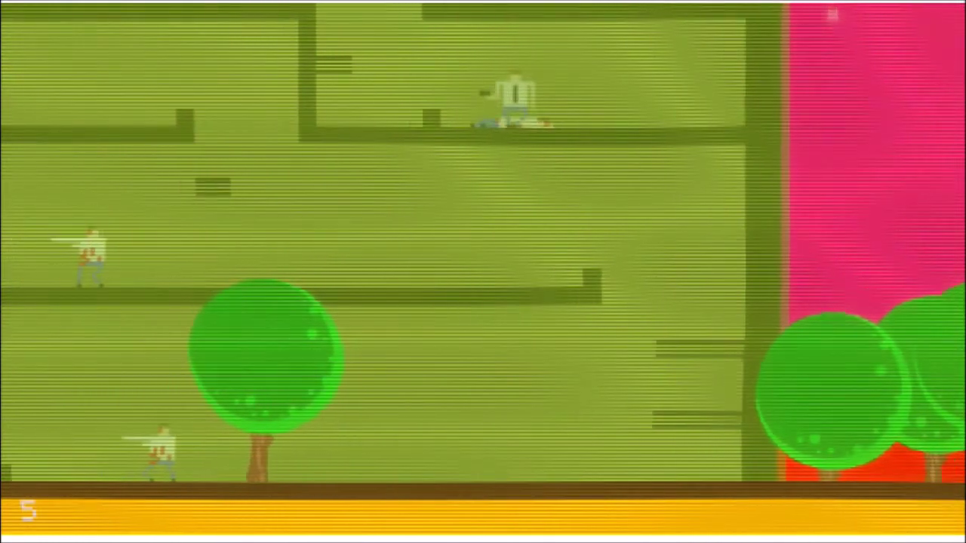
pyautogui.press('Right')
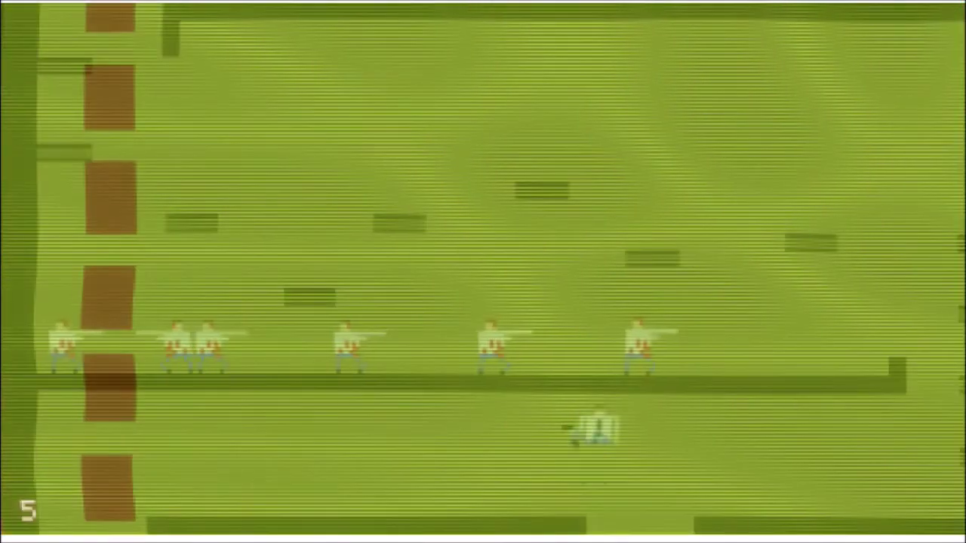
pyautogui.press('Right')
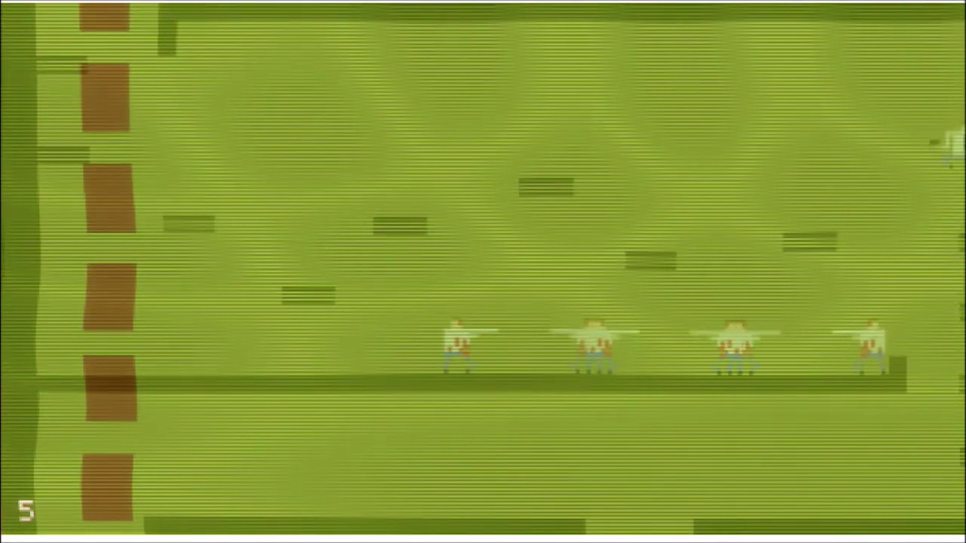
pyautogui.press('Left')
pyautogui.press('Left')
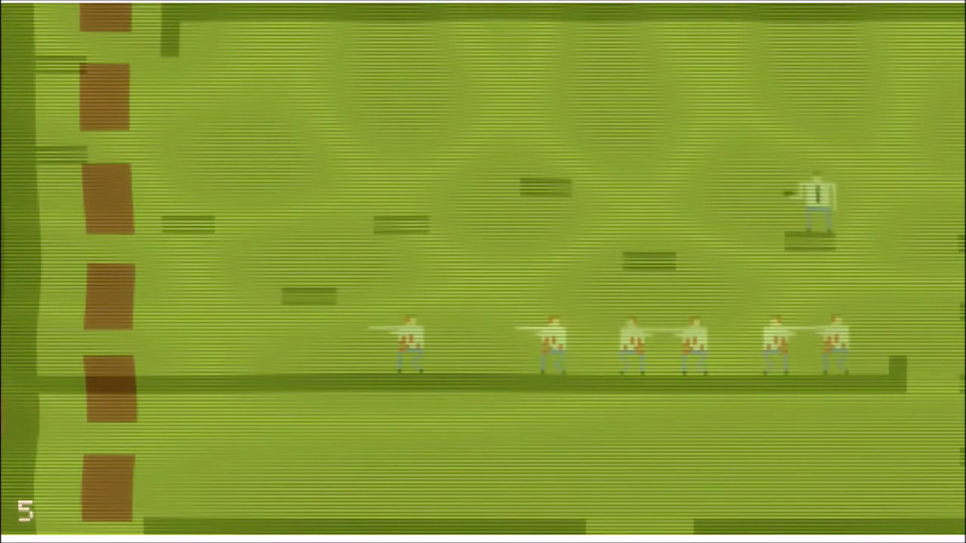
pyautogui.press('Up')
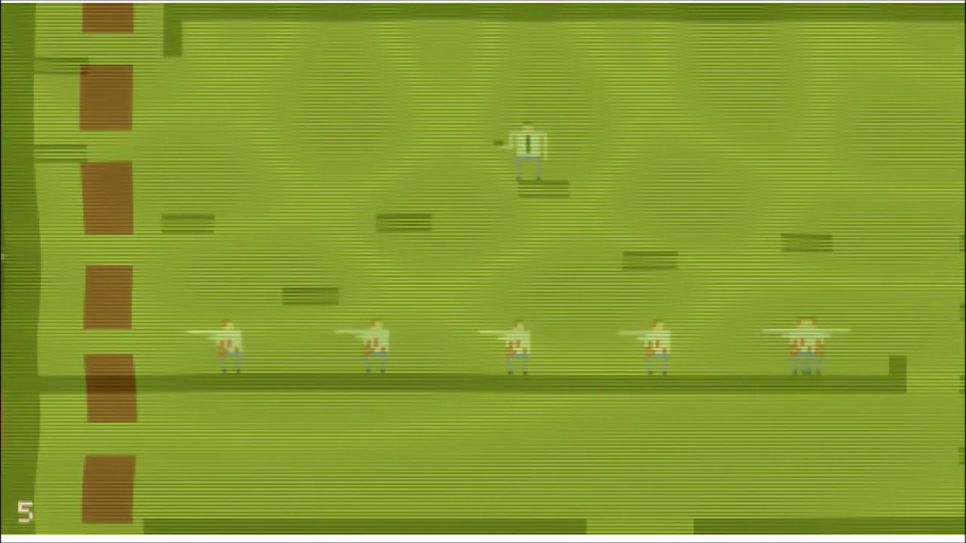
pyautogui.press('Right')
pyautogui.press('Up')
pyautogui.press('Left')
pyautogui.press('Up')
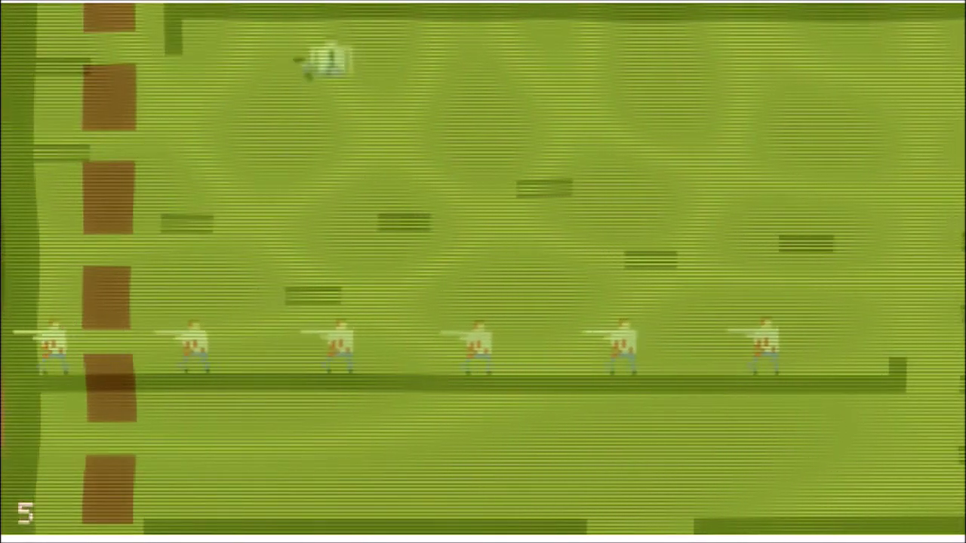
pyautogui.press('Down')
pyautogui.press('Right')
pyautogui.press('Up')
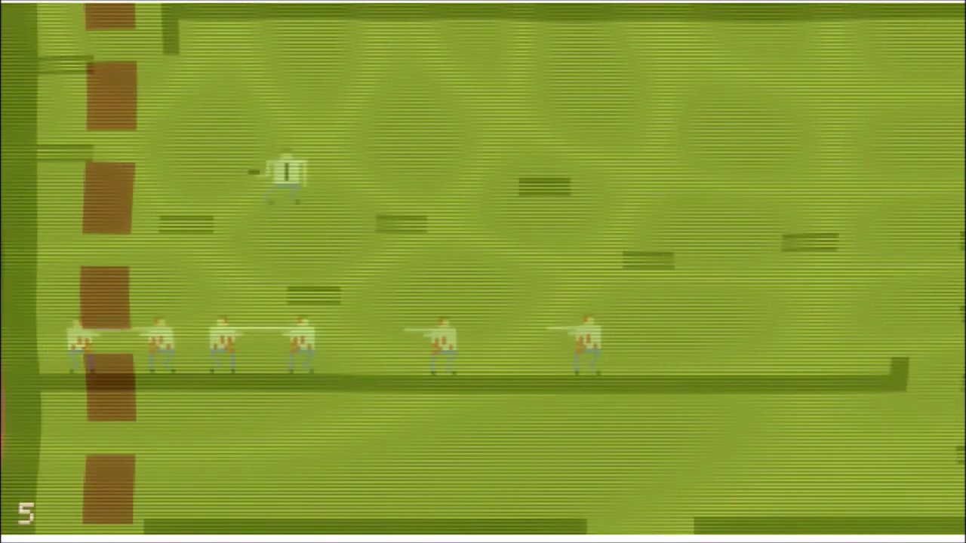
pyautogui.press('Left')
pyautogui.press('Up')
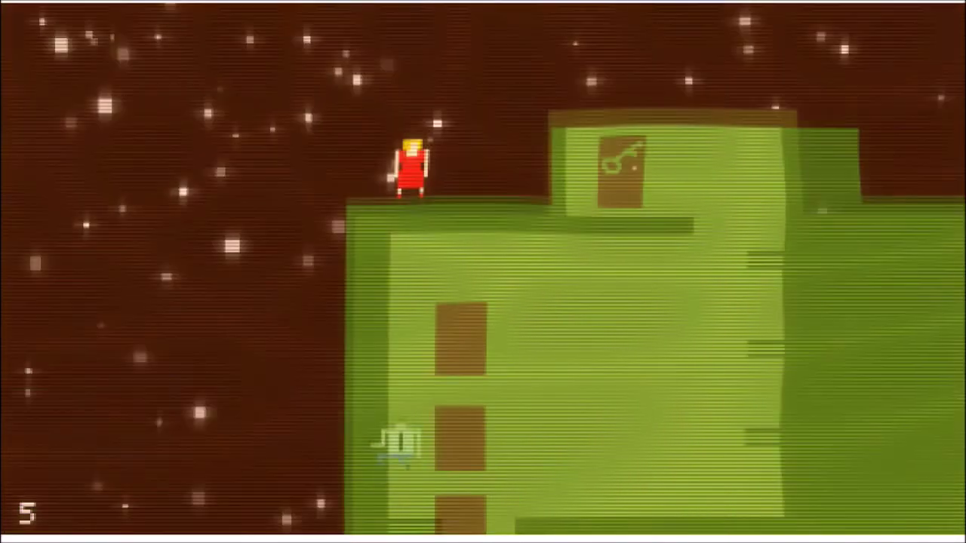
pyautogui.press('Down')
pyautogui.press('Up')
pyautogui.press('Right')
pyautogui.press('Right')
pyautogui.press('Down')
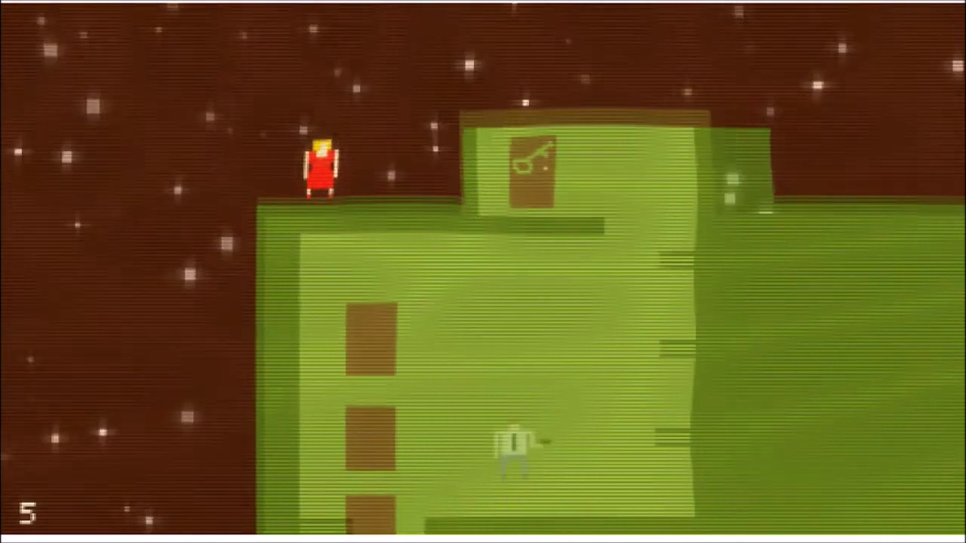
pyautogui.press('Up')
pyautogui.press('Up')
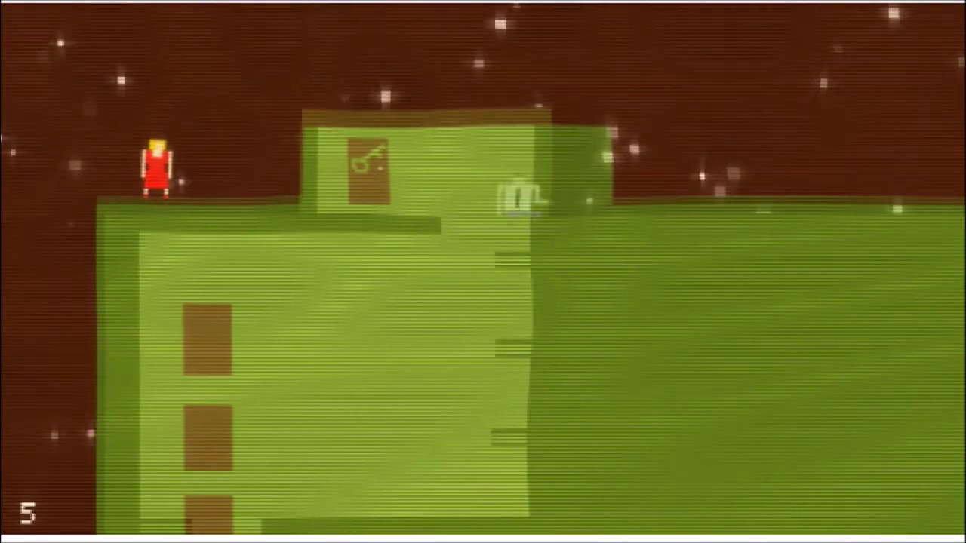
pyautogui.press('Left')
pyautogui.press('Down')
pyautogui.press('Up')
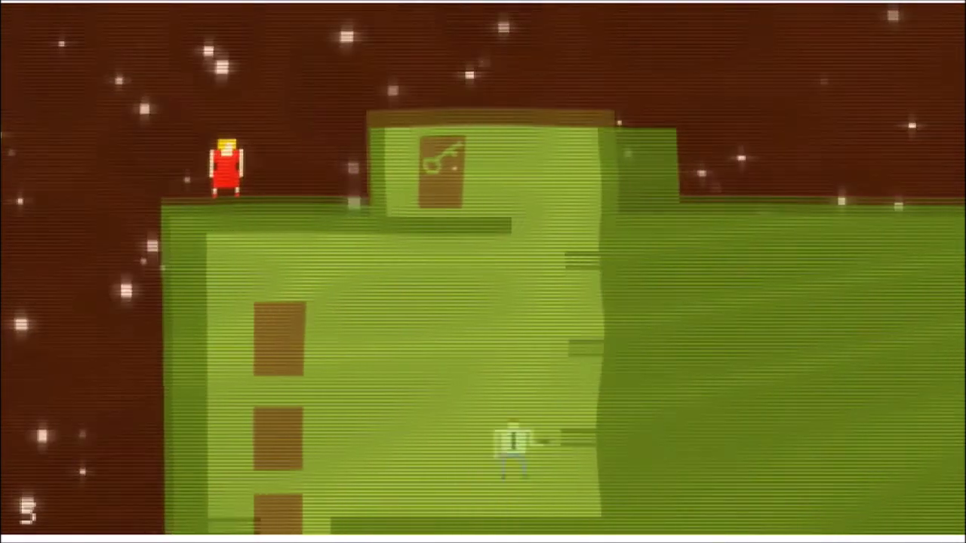
pyautogui.press('Up')
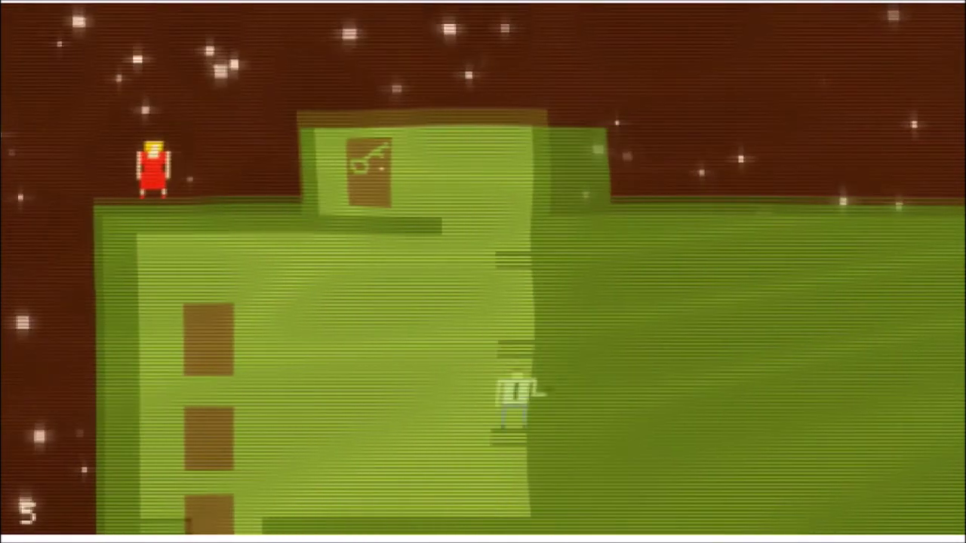
pyautogui.press('Left')
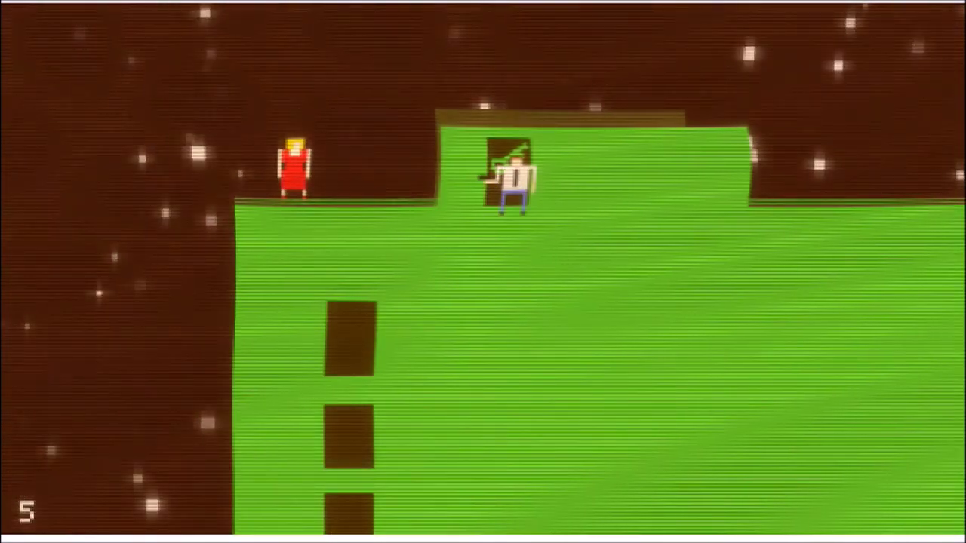
pyautogui.press('Left')
pyautogui.press('Right')
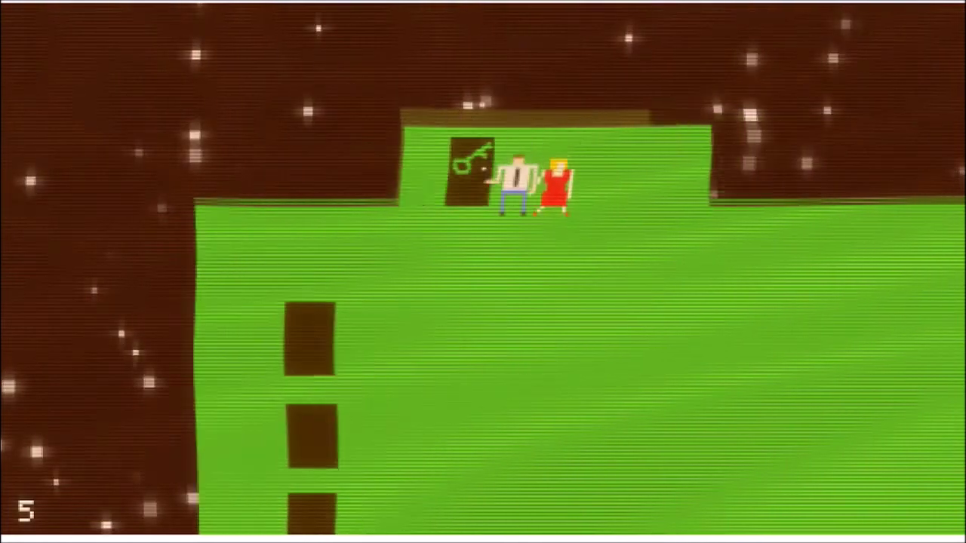
pyautogui.press('Right')
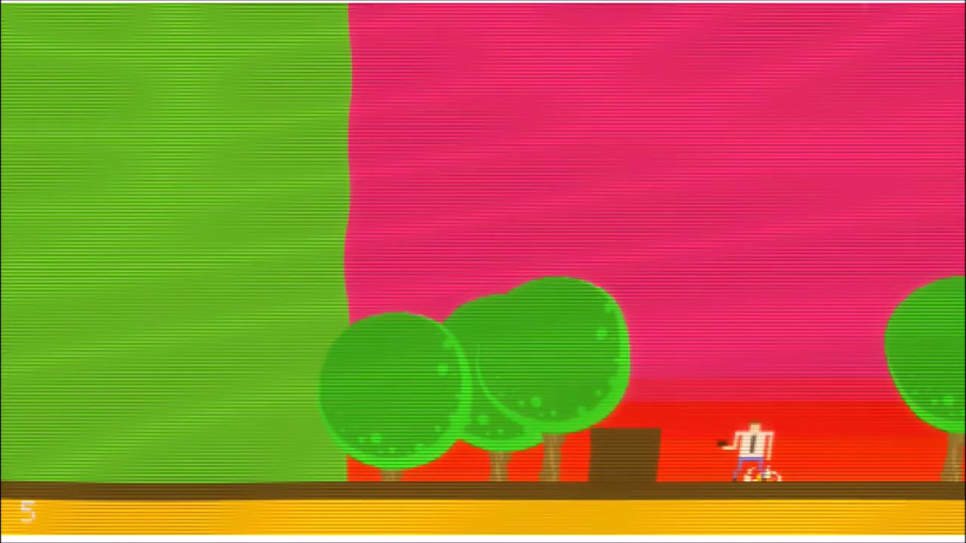
pyautogui.press('Left')
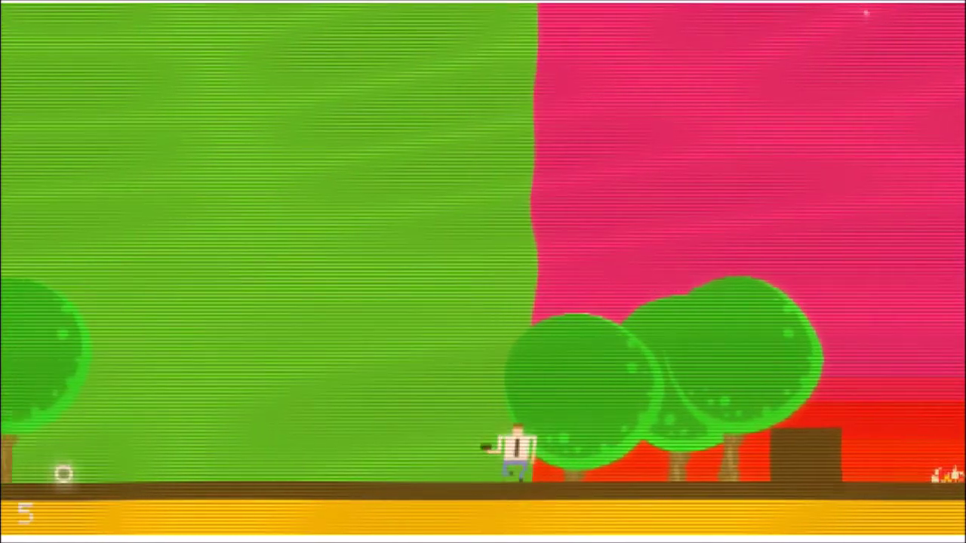
pyautogui.press('Left')
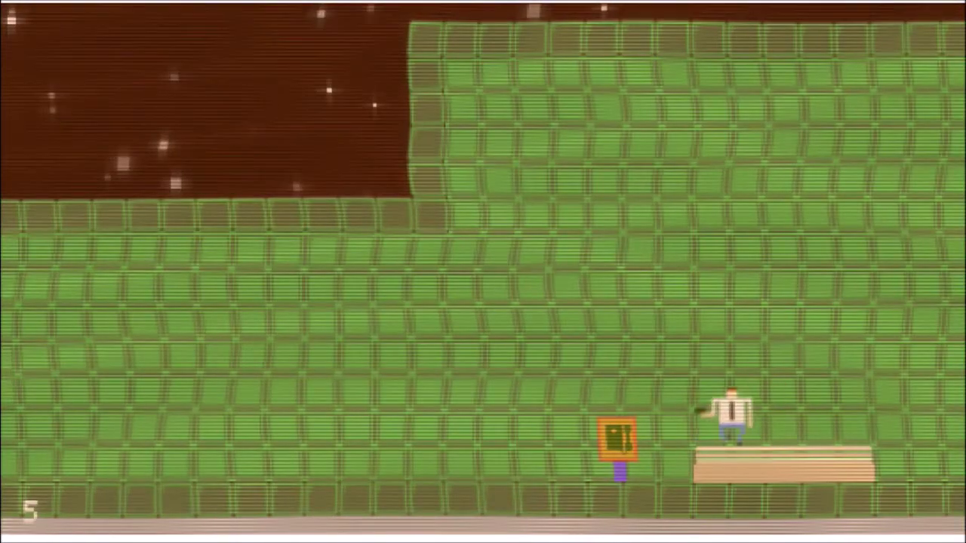
pyautogui.press('Right')
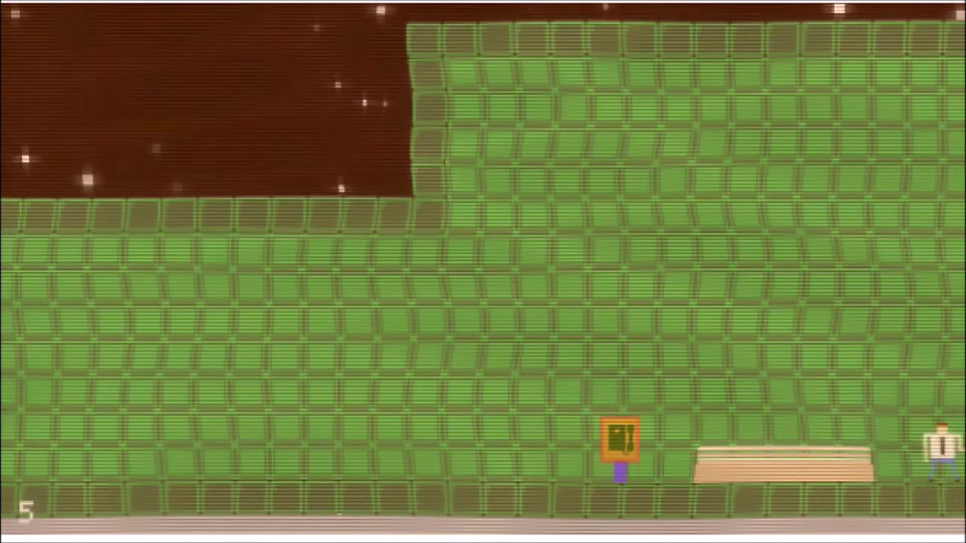
pyautogui.press('Left')
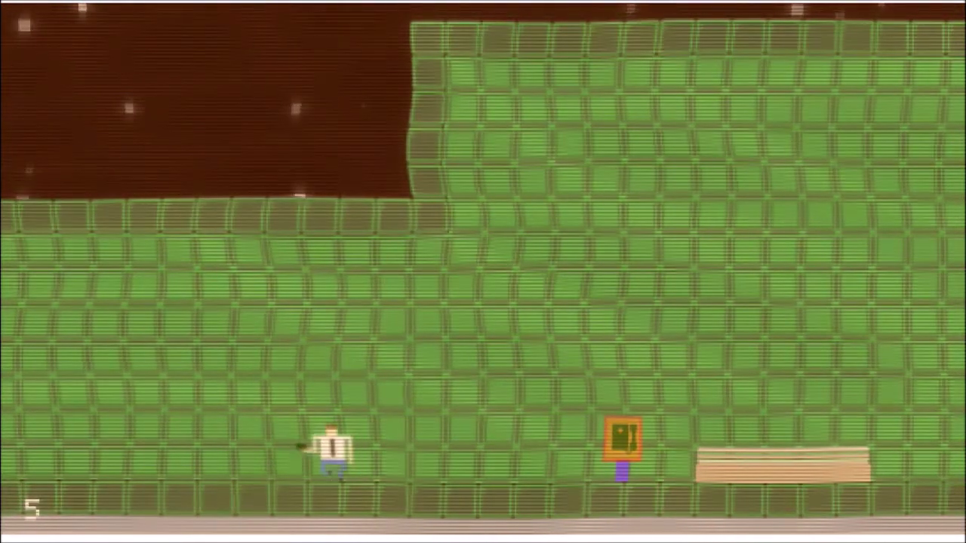
pyautogui.press('Left')
pyautogui.press('Left')
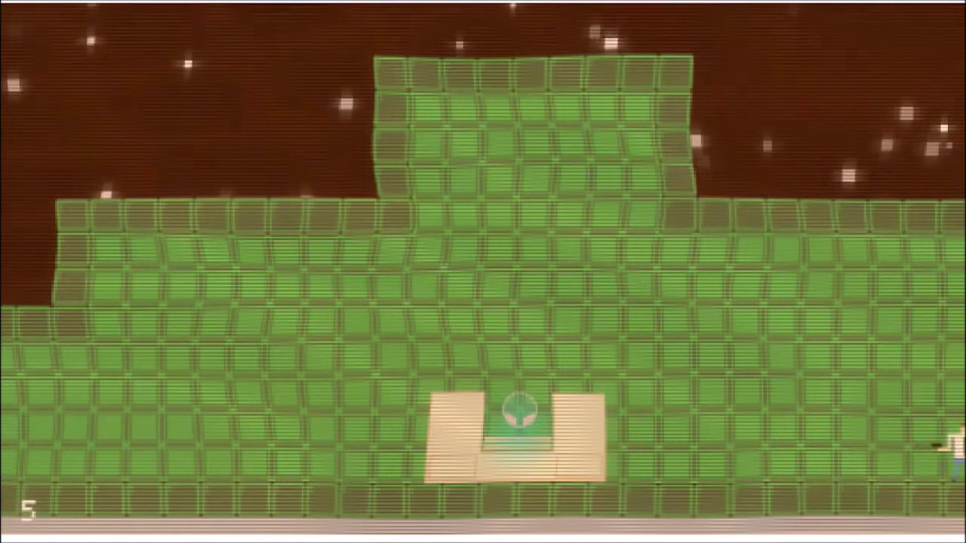
pyautogui.press('Up')
pyautogui.press('Left')
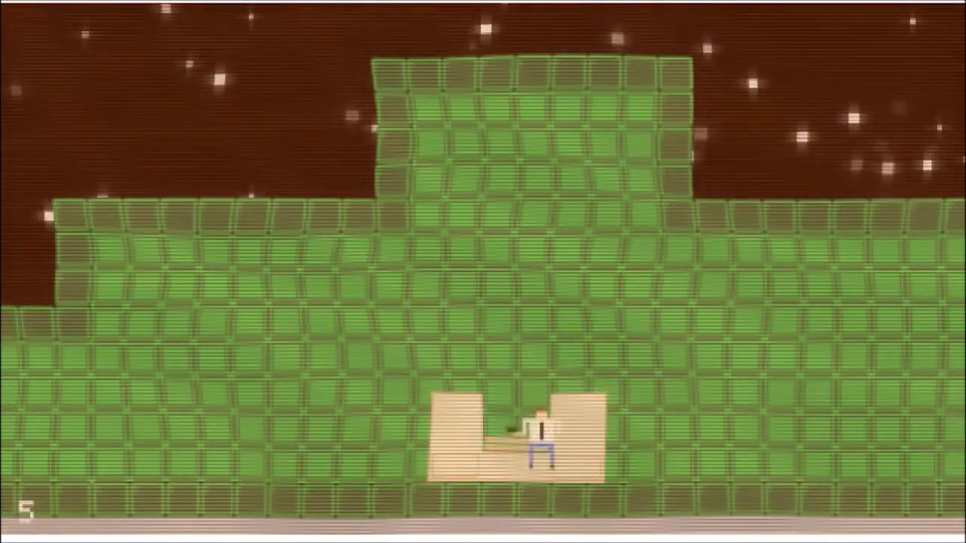
pyautogui.press('Up')
pyautogui.press('Left')
pyautogui.press('Up')
pyautogui.press('Left')
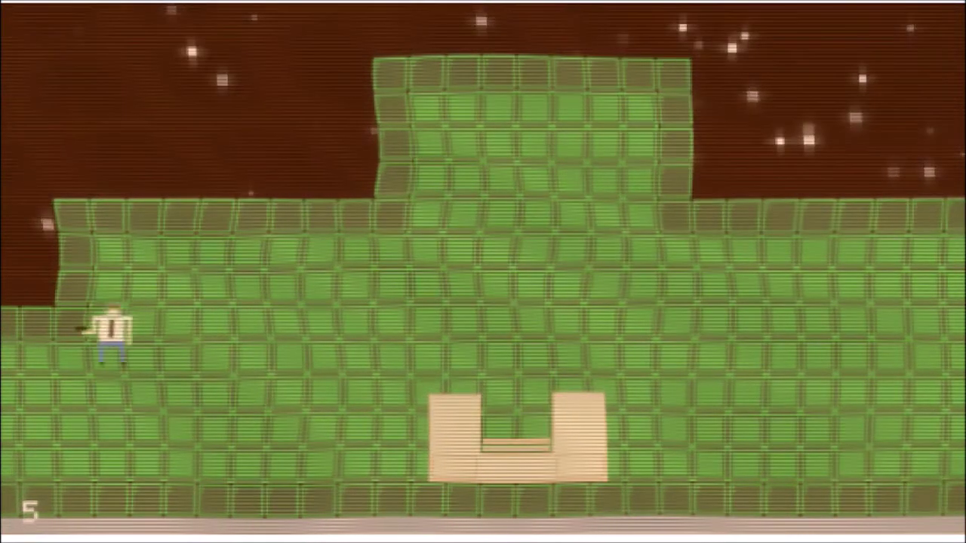
pyautogui.press('Left')
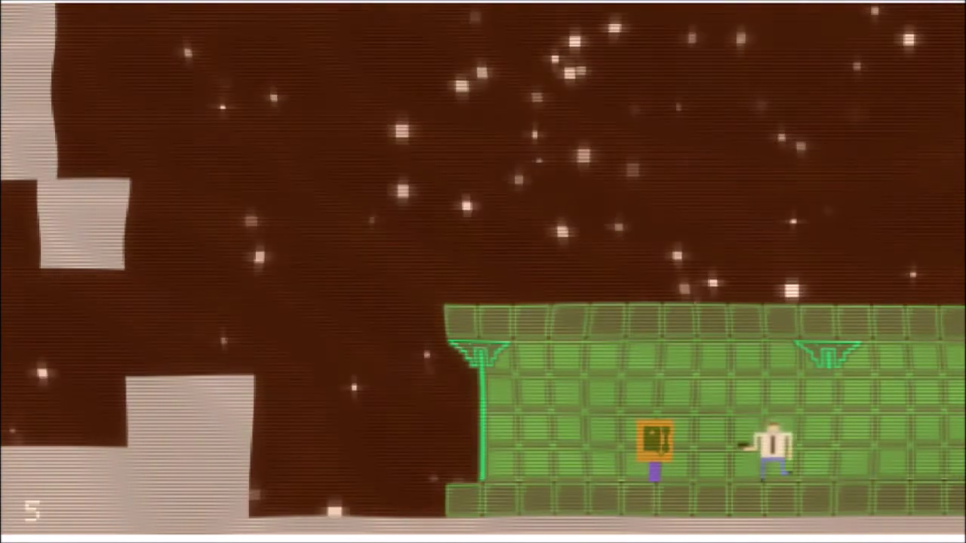
pyautogui.press('Left')
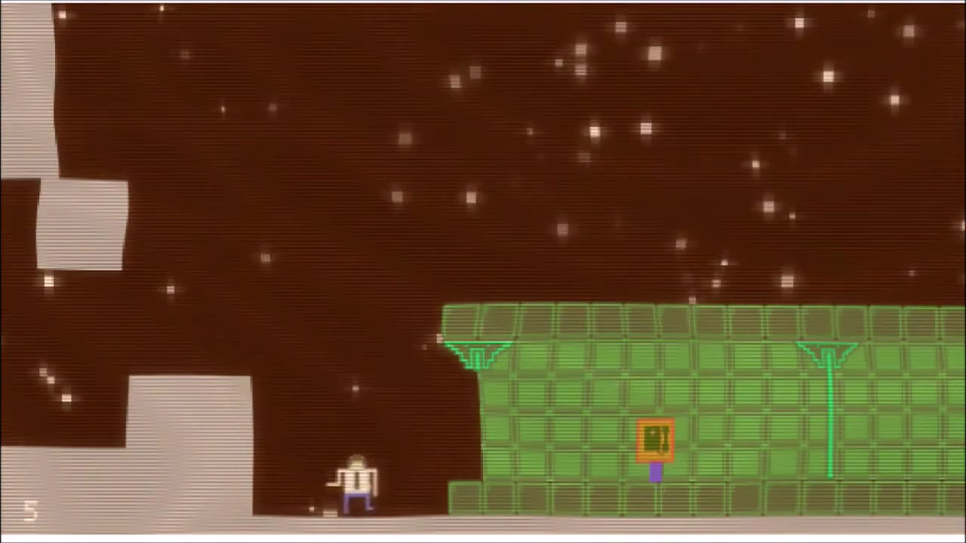
pyautogui.press('Up')
pyautogui.press('Left')
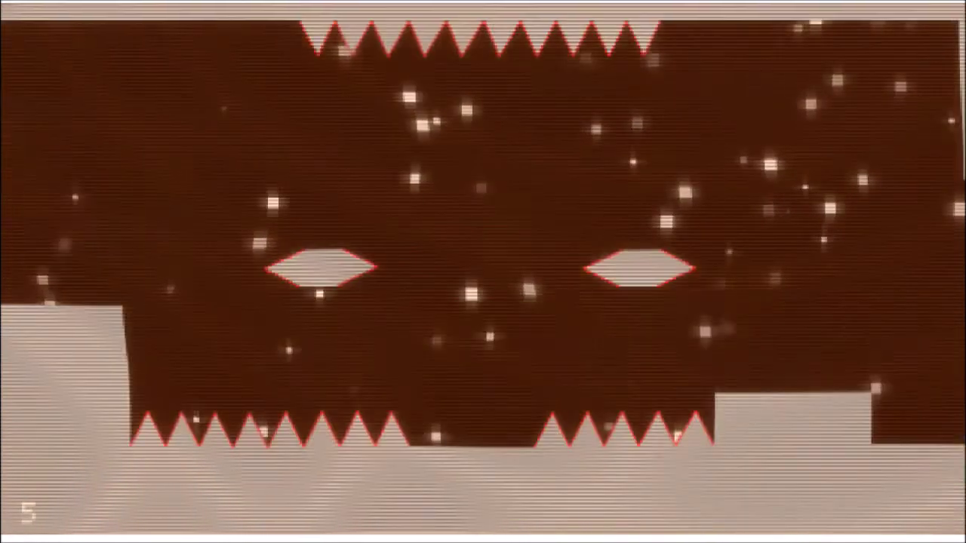
pyautogui.press('Up')
pyautogui.press('Left')
pyautogui.press('Right')
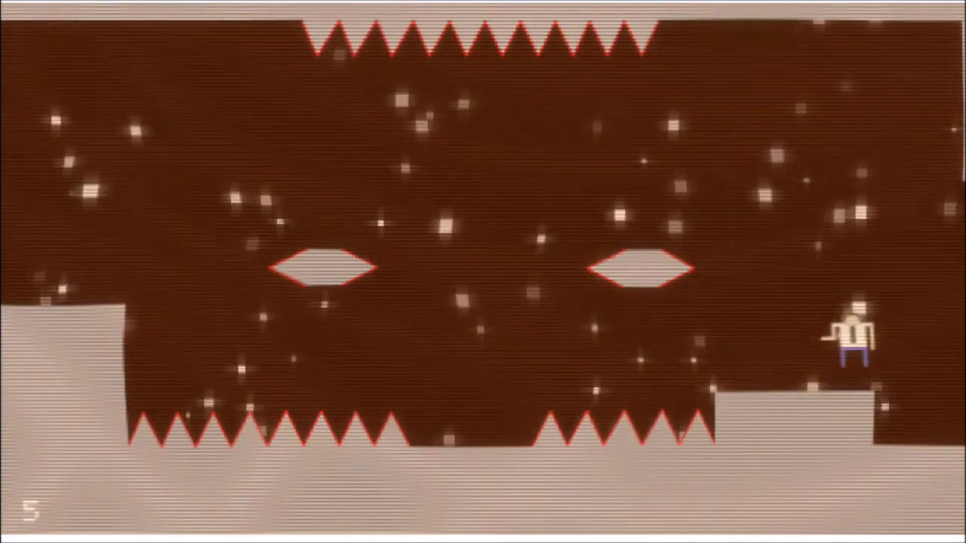
pyautogui.press('Left')
pyautogui.press('Left')
pyautogui.press('Up')
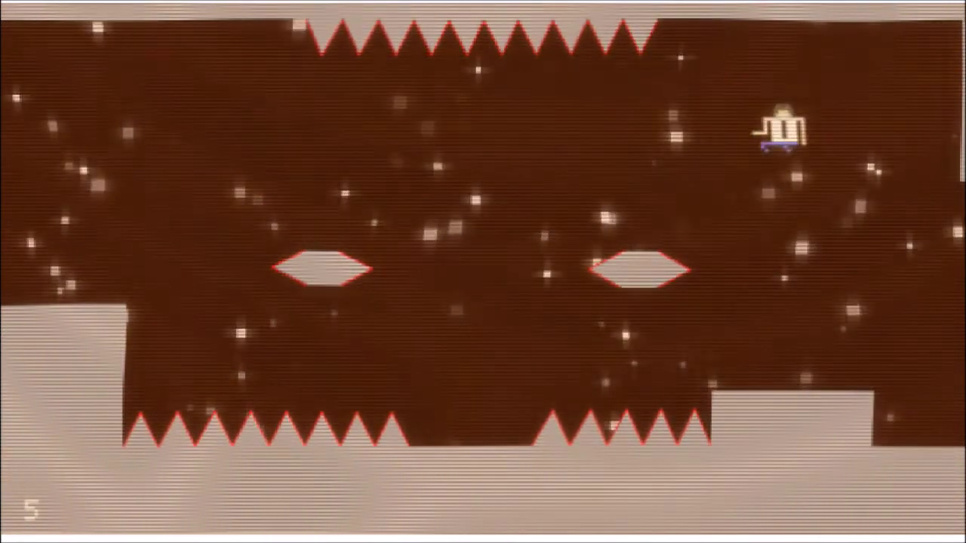
pyautogui.press('Up')
pyautogui.press('Left')
pyautogui.press('Right')
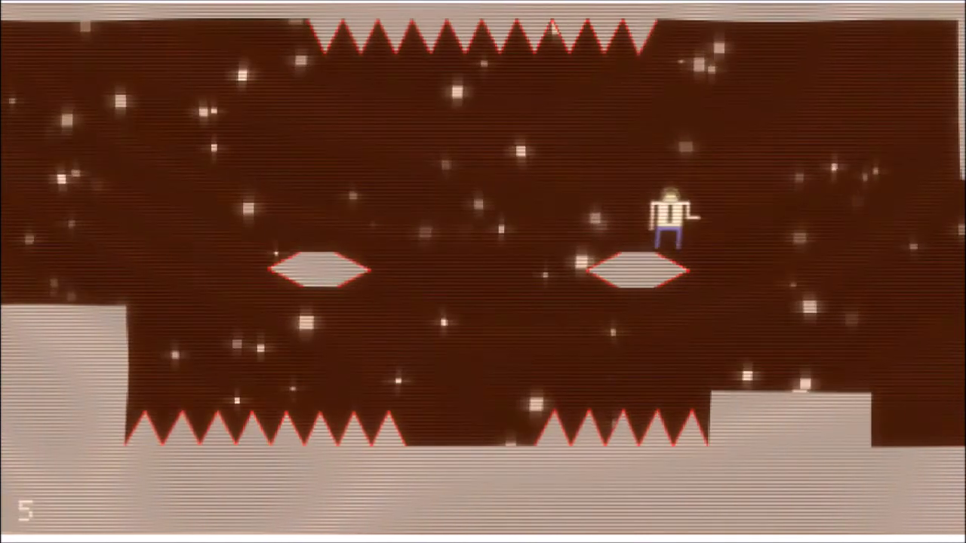
pyautogui.press('Left')
pyautogui.press('Left')
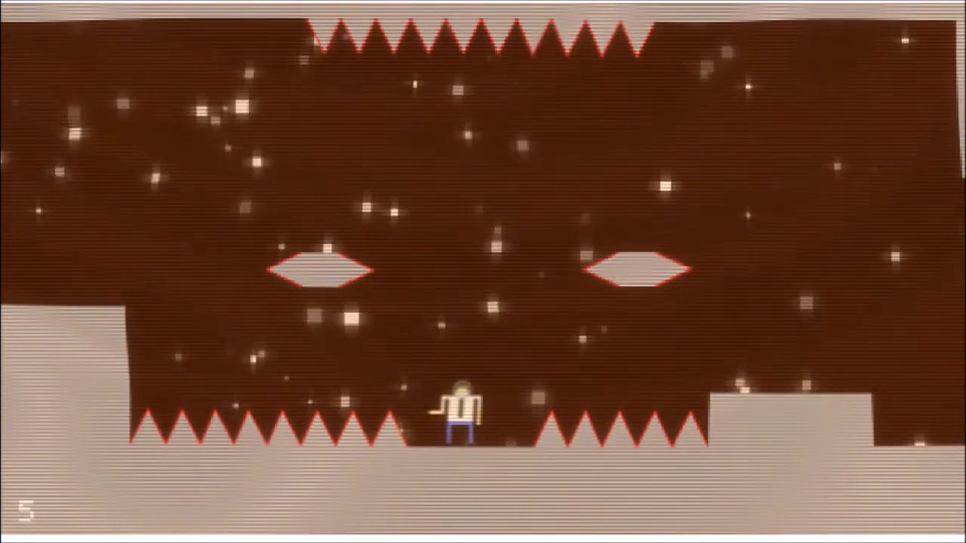
pyautogui.press('Up')
pyautogui.press('Left')
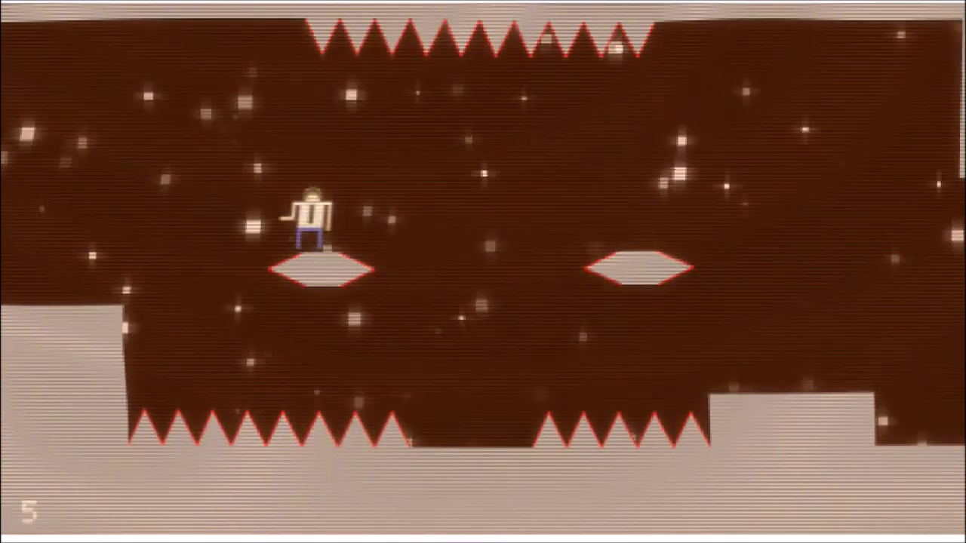
pyautogui.press('Up')
pyautogui.press('Left')
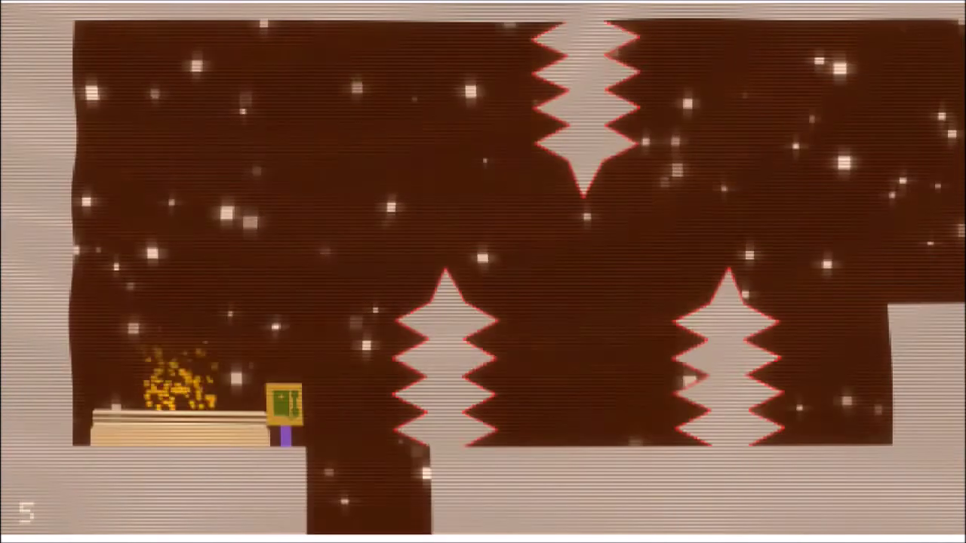
pyautogui.press('Left')
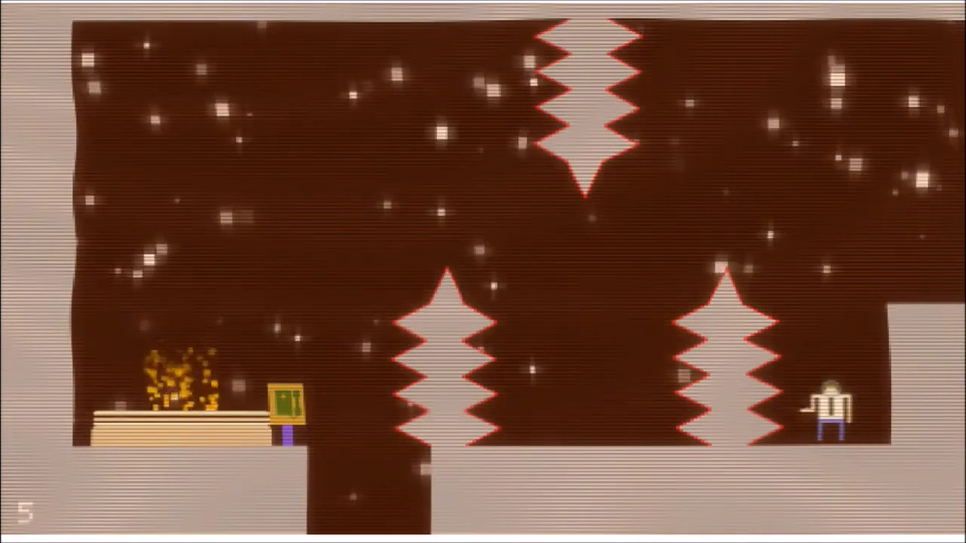
pyautogui.press('Up')
pyautogui.press('Left')
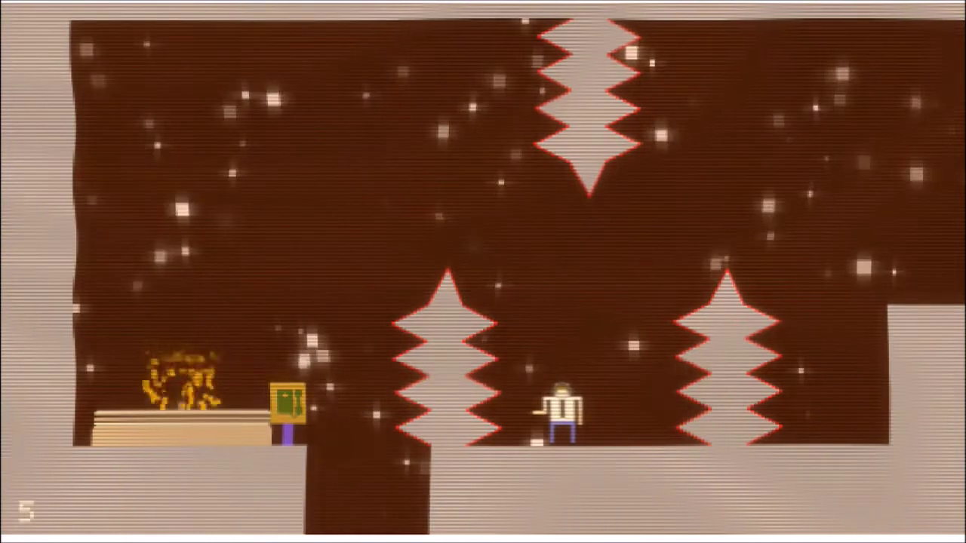
pyautogui.press('Left')
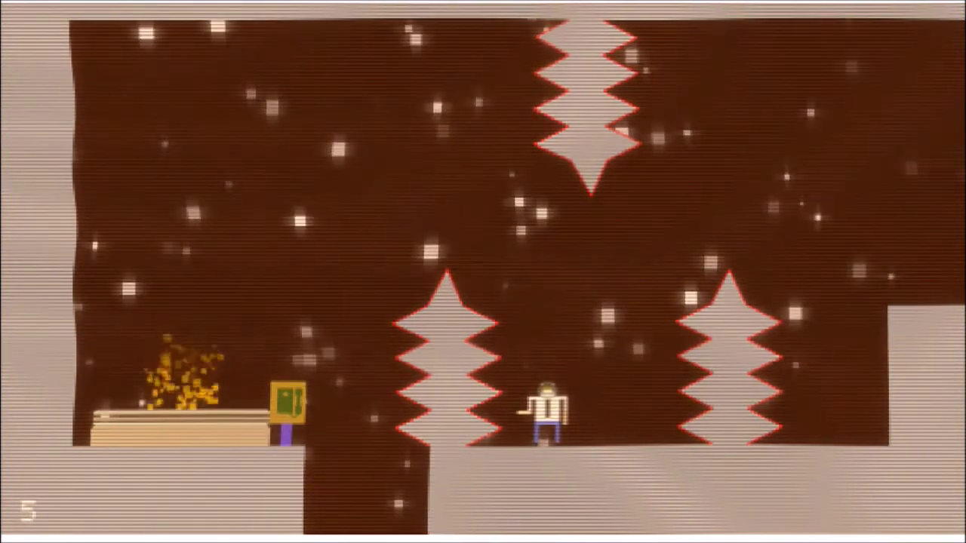
pyautogui.press('Left')
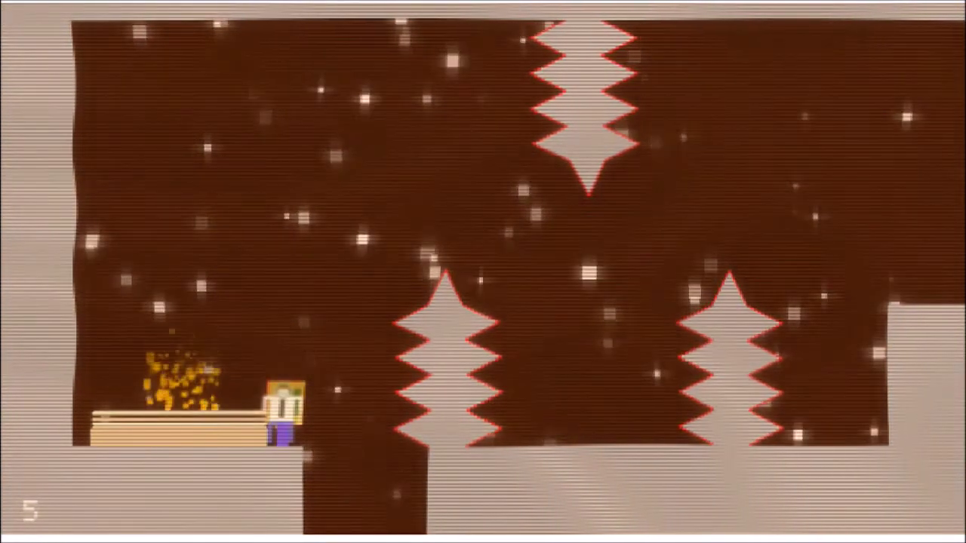
pyautogui.press('space')
pyautogui.press('Left')
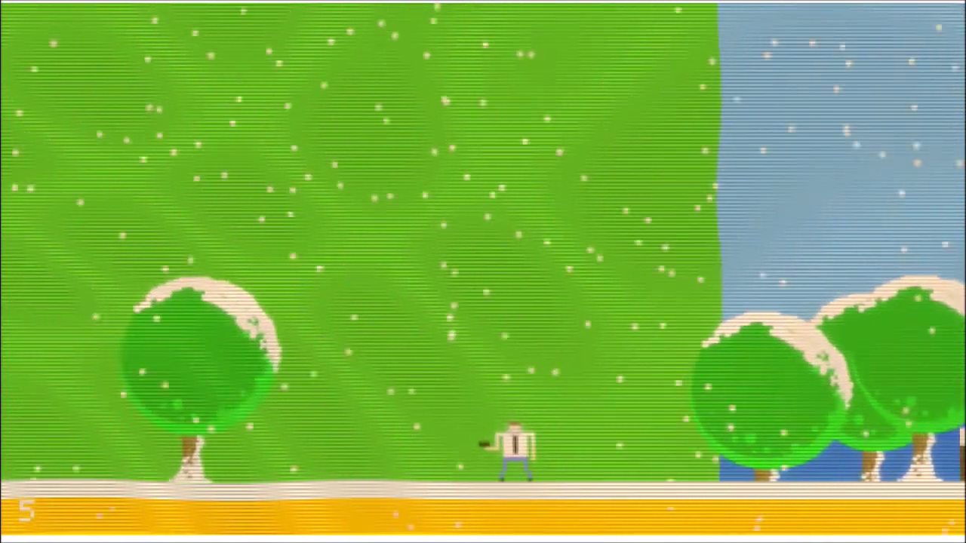
pyautogui.press('space')
pyautogui.press('Left')
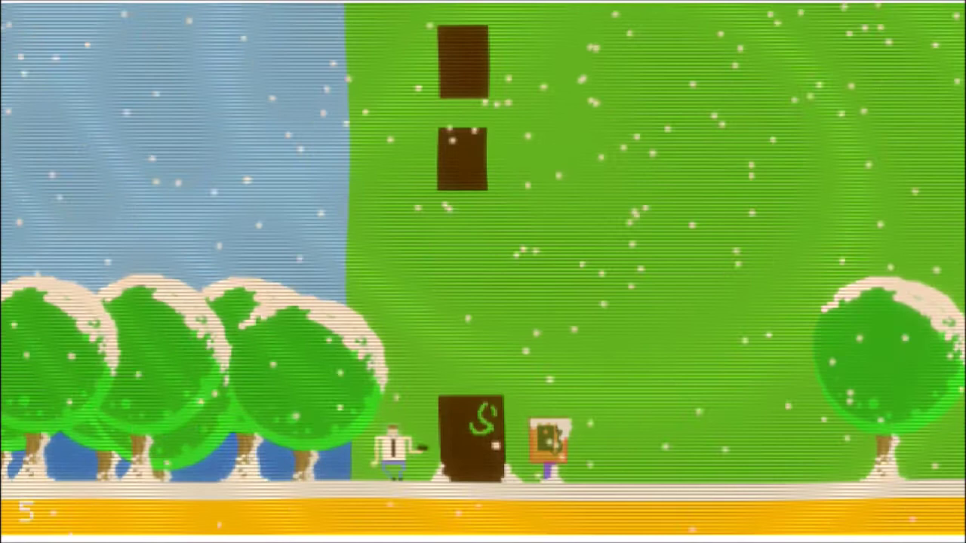
pyautogui.press('Right')
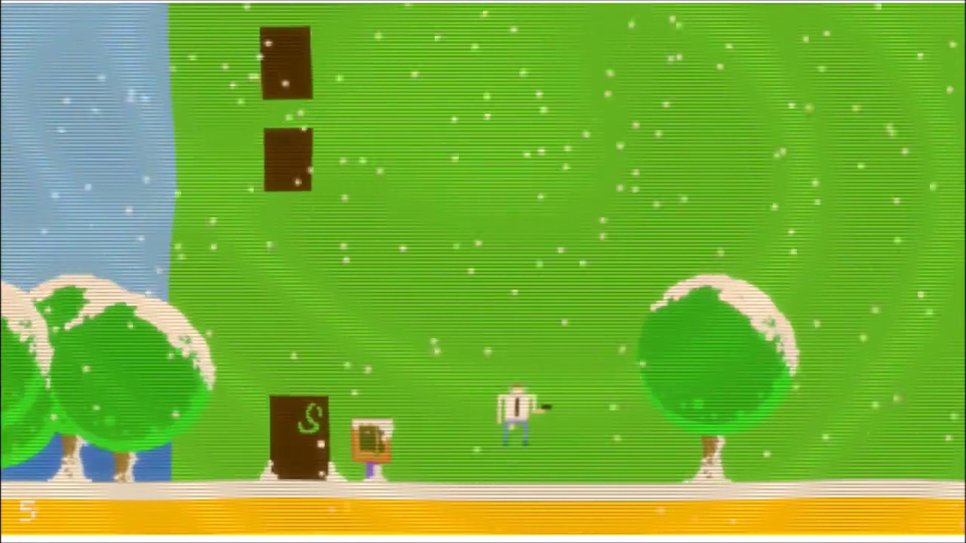
pyautogui.press('Right')
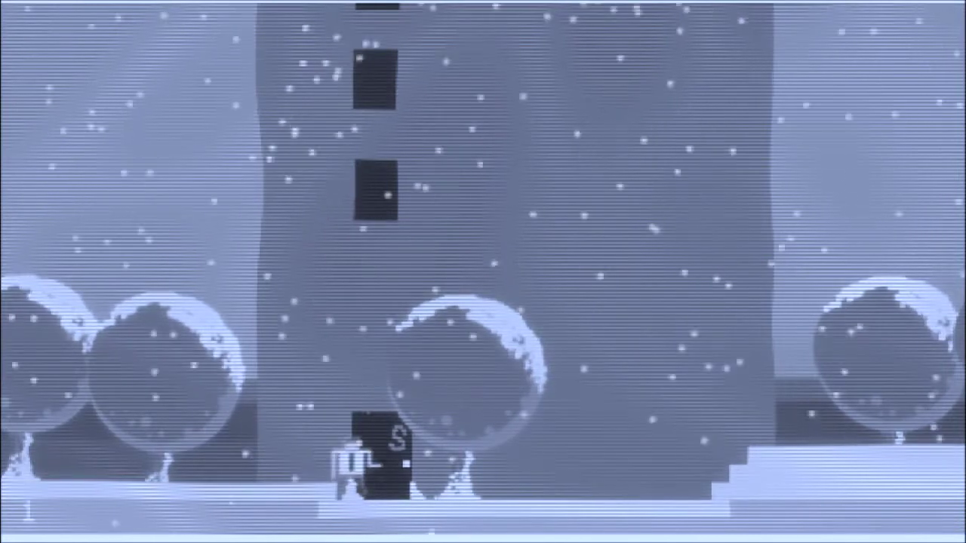
pyautogui.press('Right')
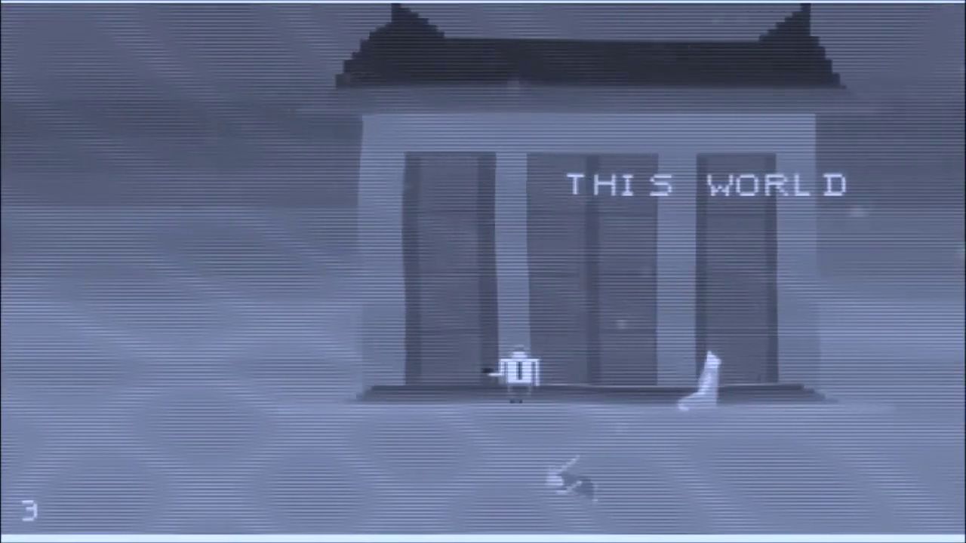
pyautogui.press('Right')
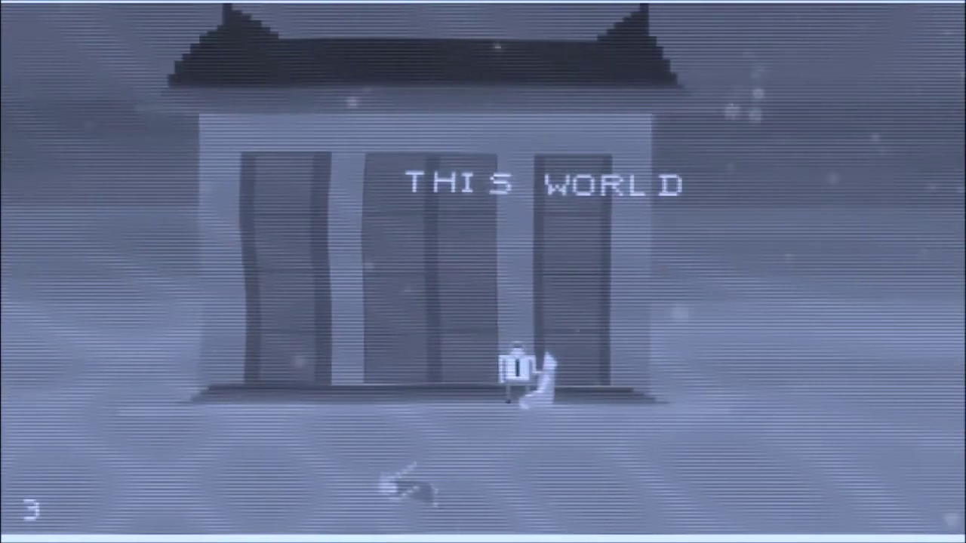
pyautogui.press('Right')
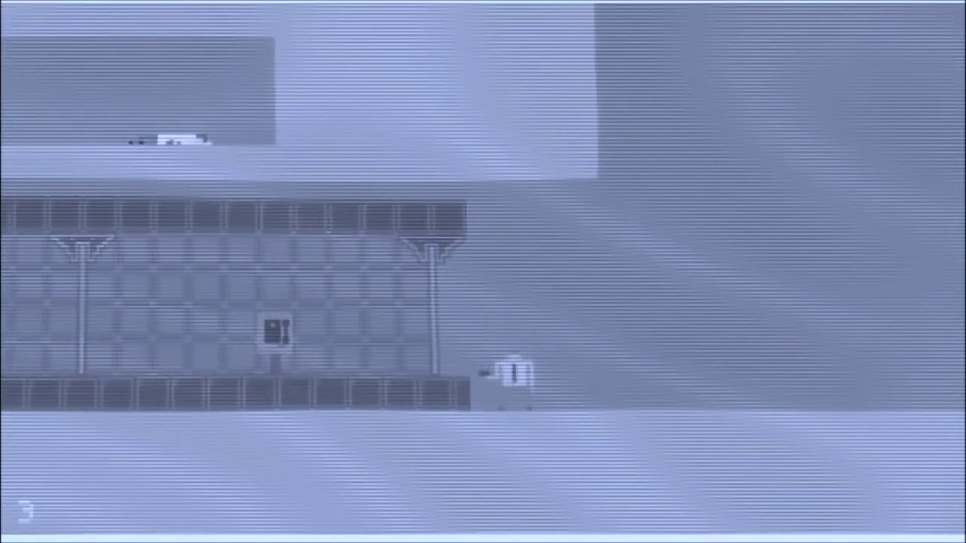
pyautogui.press('Up')
pyautogui.press('Left')
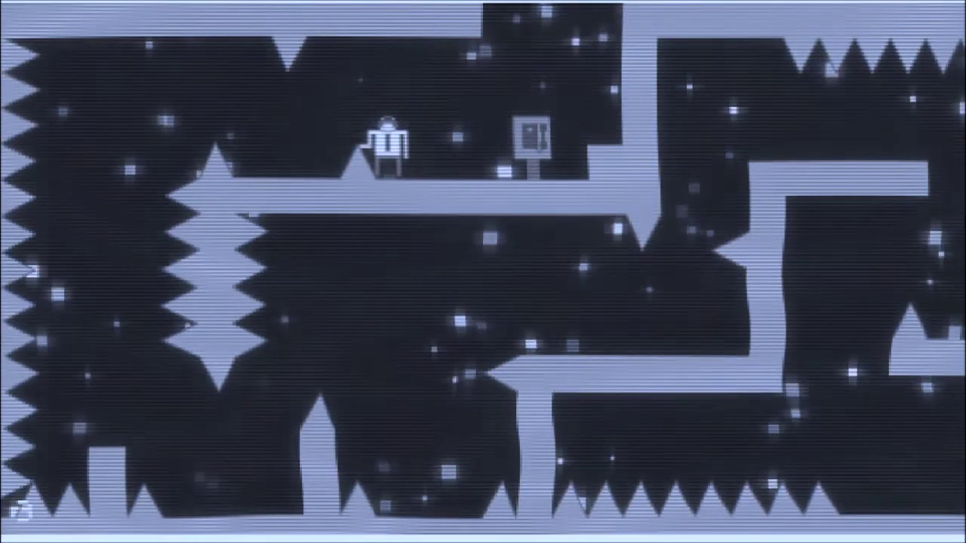
pyautogui.press('space')
pyautogui.press('space')
pyautogui.press('space')
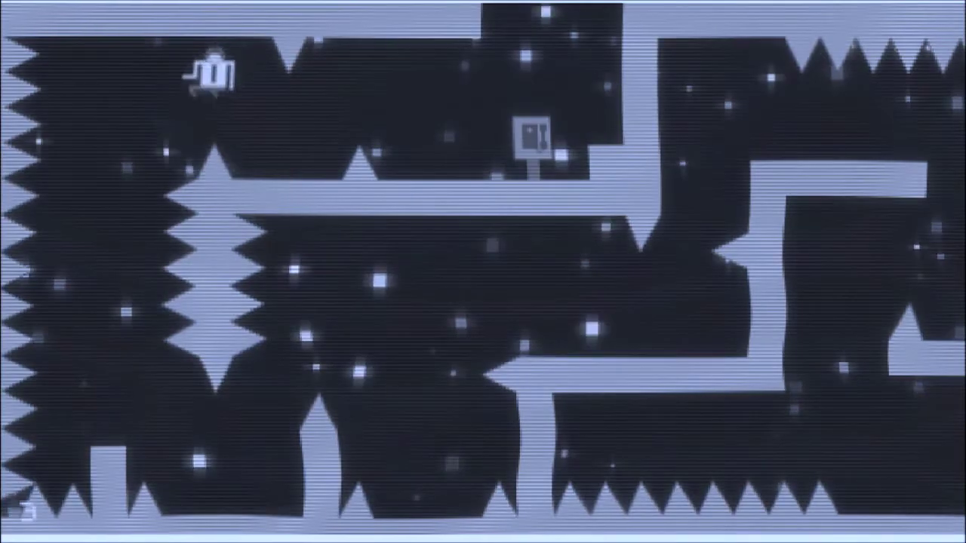
pyautogui.press('space')
pyautogui.press('Left')
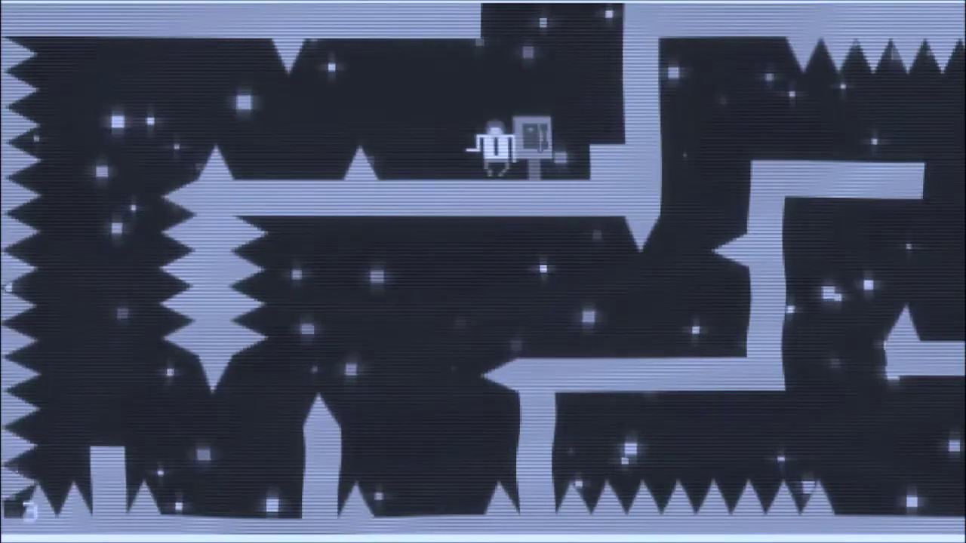
pyautogui.press('space')
pyautogui.press('space')
pyautogui.press('space')
pyautogui.press('space')
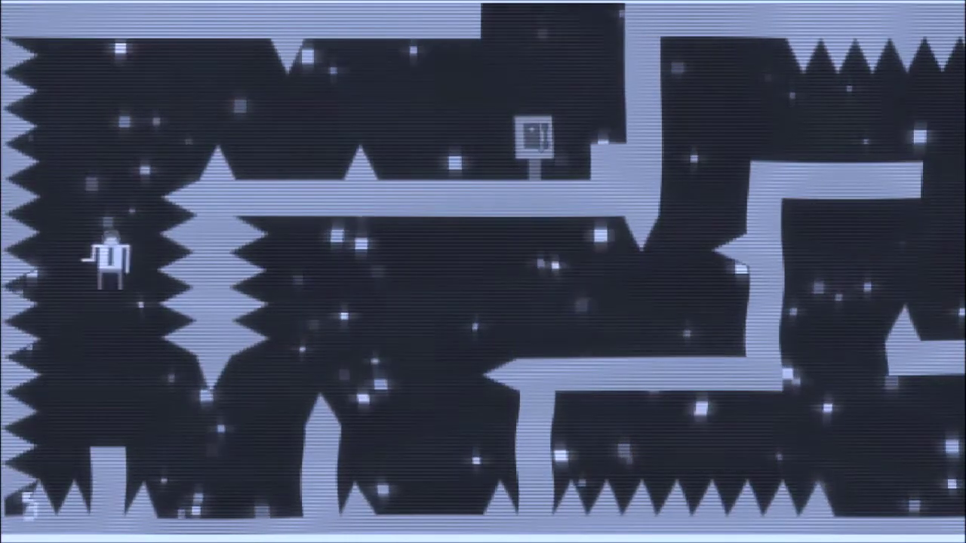
pyautogui.press('Right')
pyautogui.press('space')
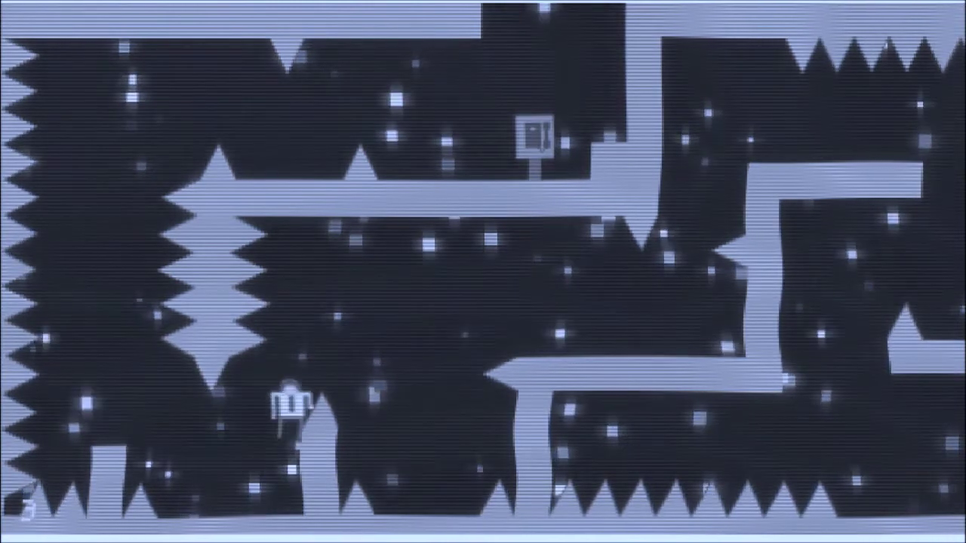
pyautogui.press('space')
pyautogui.press('space')
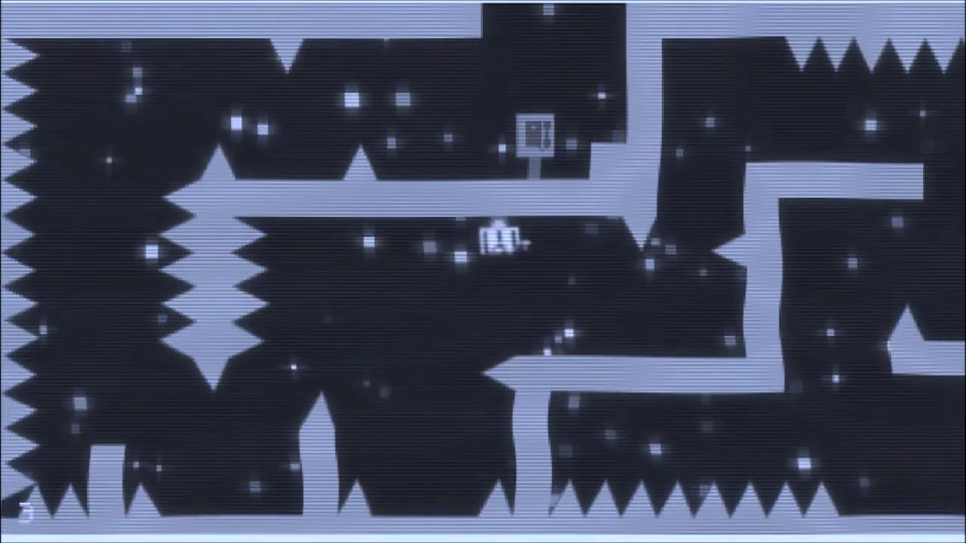
pyautogui.press('space')
pyautogui.press('space')
pyautogui.press('space')
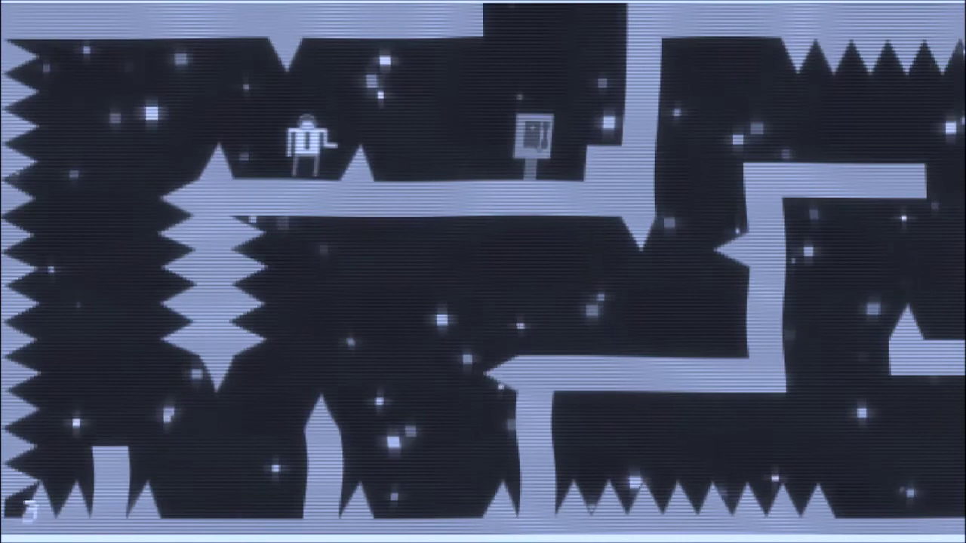
pyautogui.press('space')
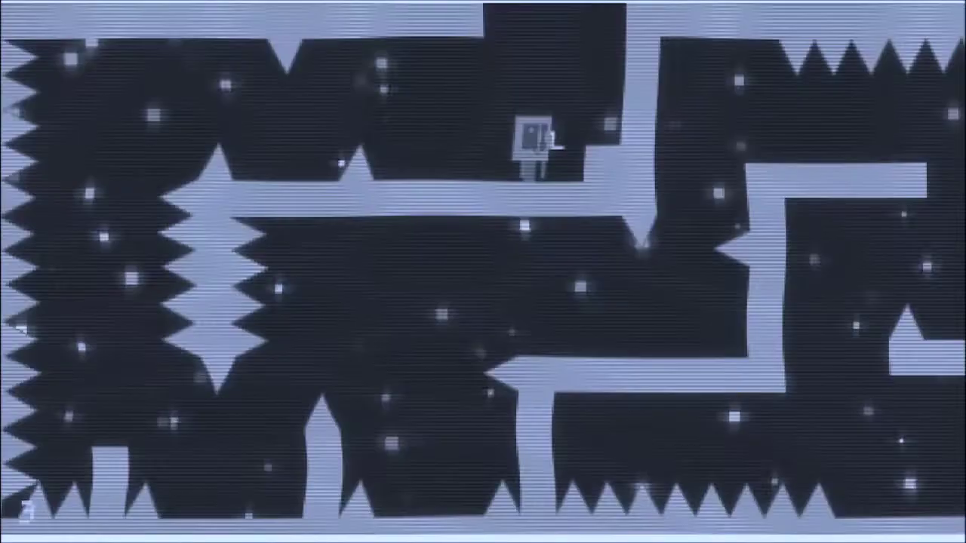
pyautogui.press('Left')
pyautogui.press('space')
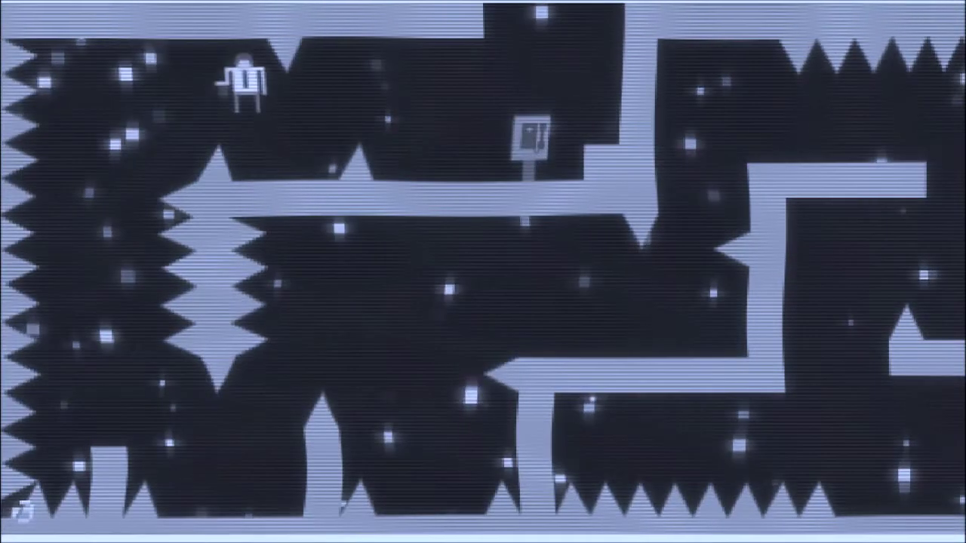
pyautogui.press('Left')
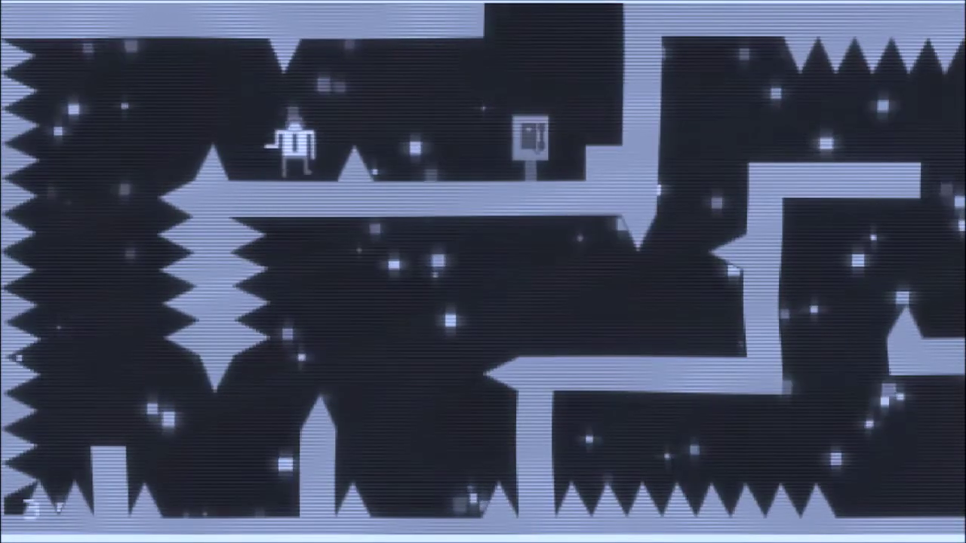
pyautogui.press('space')
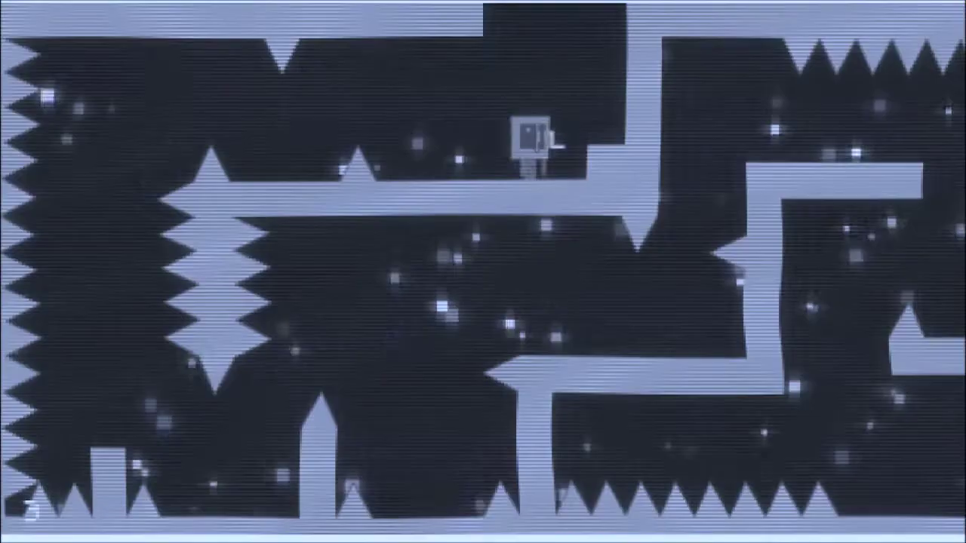
pyautogui.press('Left')
pyautogui.press('space')
pyautogui.press('space')
pyautogui.press('space')
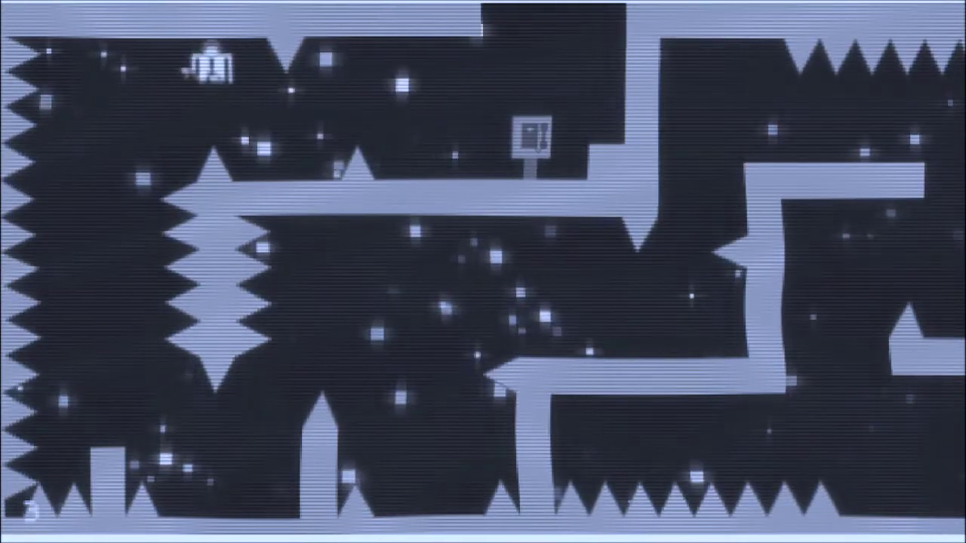
pyautogui.press('space')
pyautogui.press('Right')
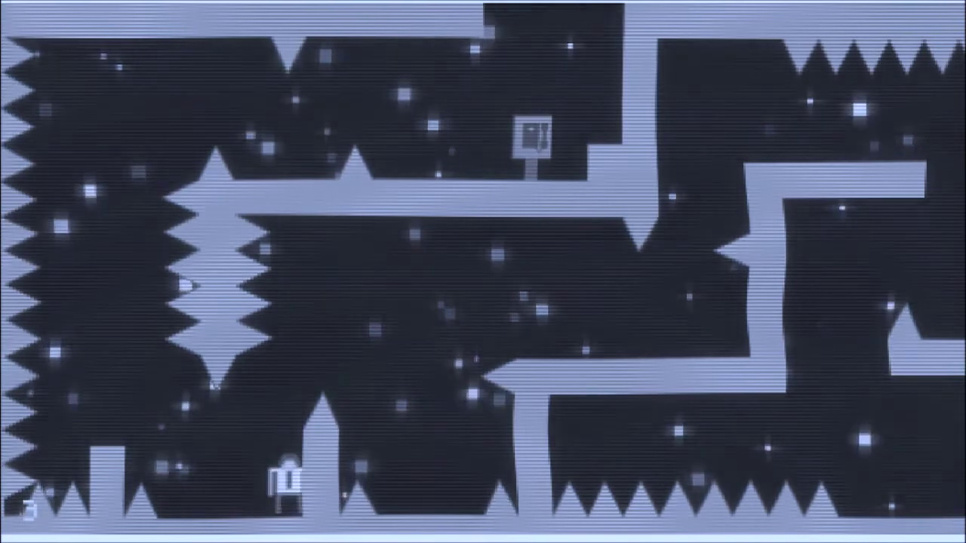
pyautogui.press('space')
pyautogui.press('Left')
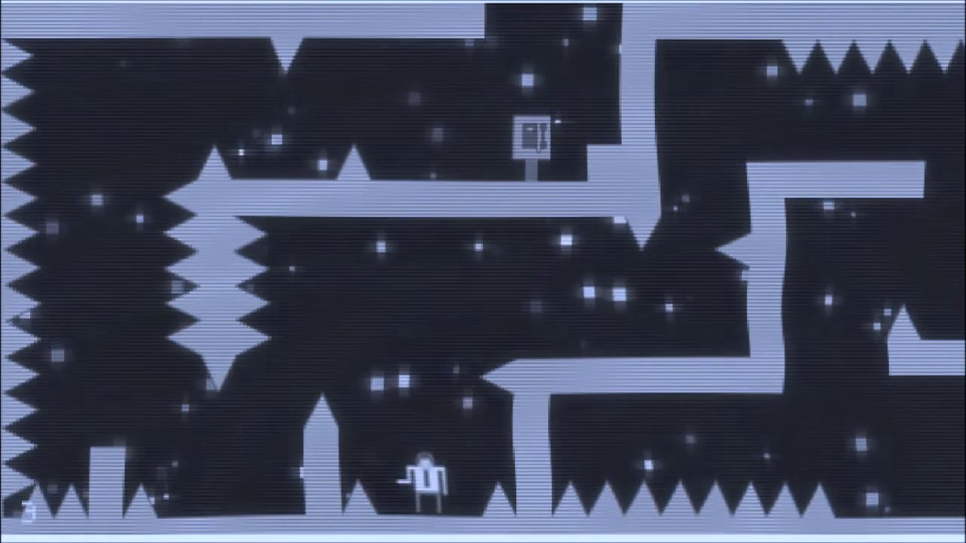
pyautogui.press('space')
pyautogui.press('Right')
pyautogui.press('space')
pyautogui.press('Right')
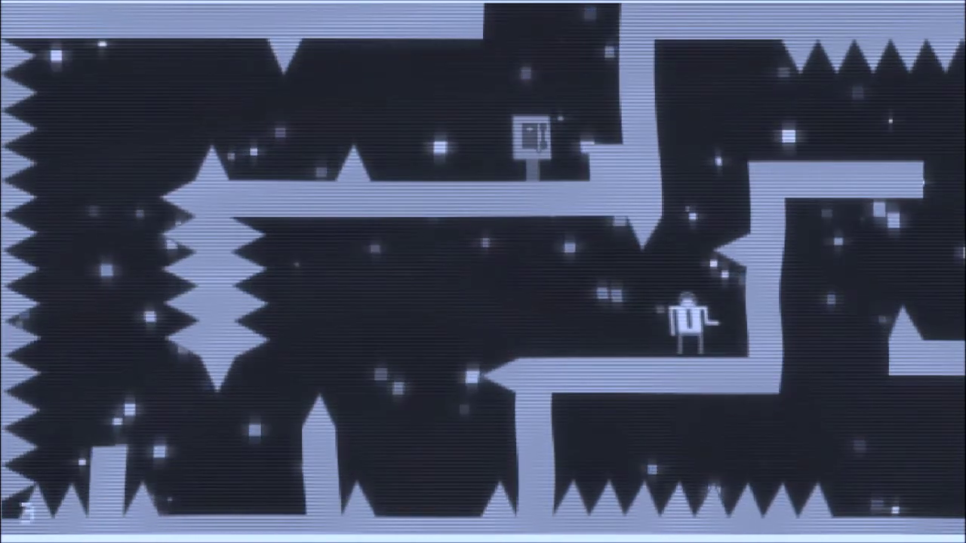
pyautogui.press('space')
pyautogui.press('Right')
pyautogui.press('space')
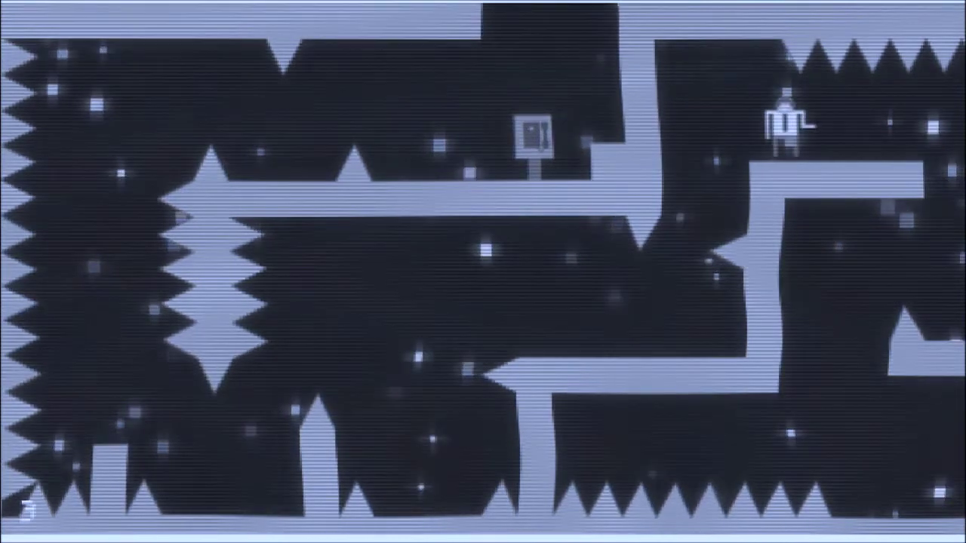
pyautogui.press('Right')
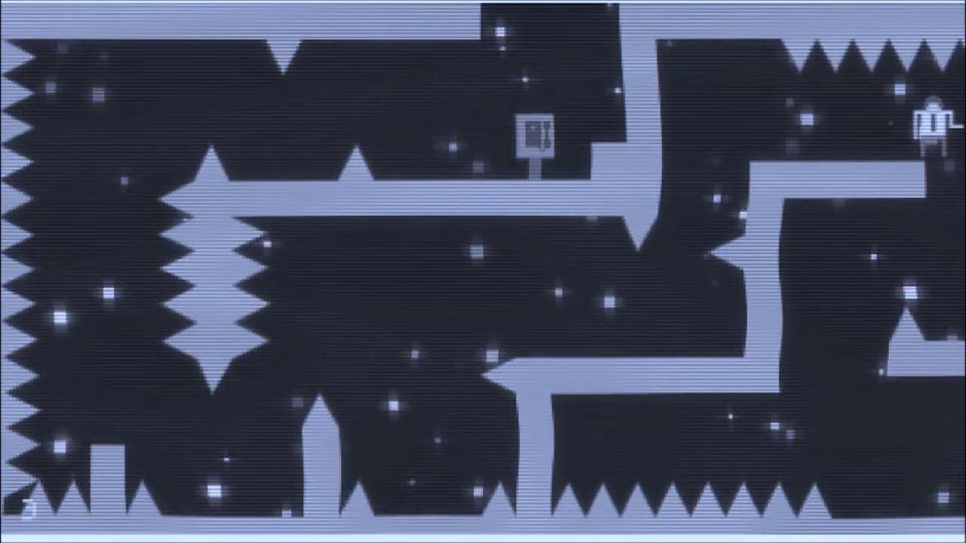
pyautogui.press('Right')
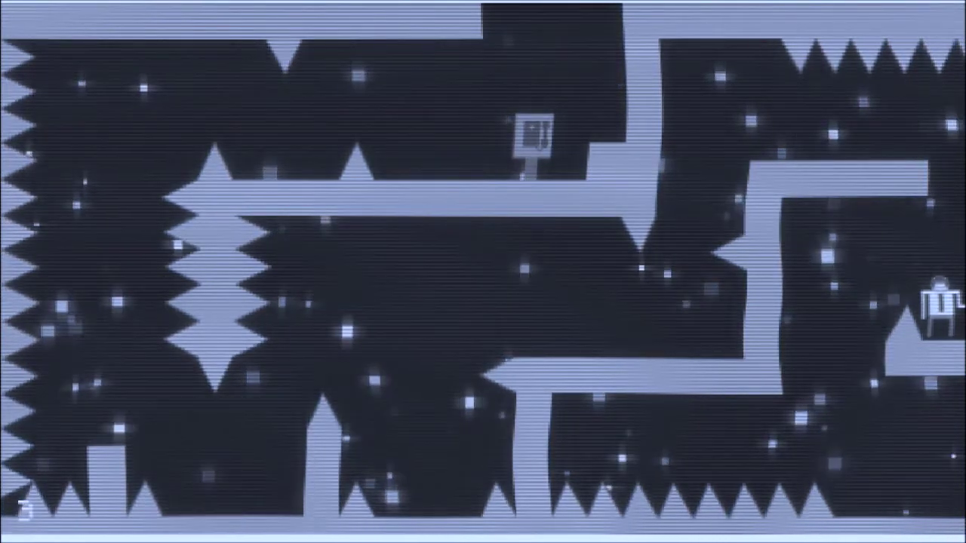
pyautogui.press('space')
pyautogui.press('Left')
pyautogui.press('space')
pyautogui.press('Right')
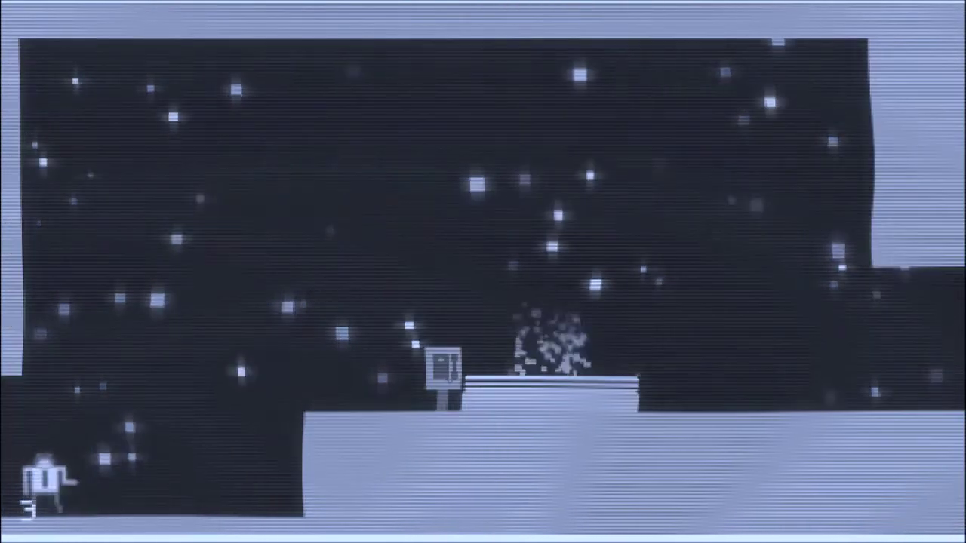
pyautogui.press('space')
pyautogui.press('Right')
pyautogui.press('space')
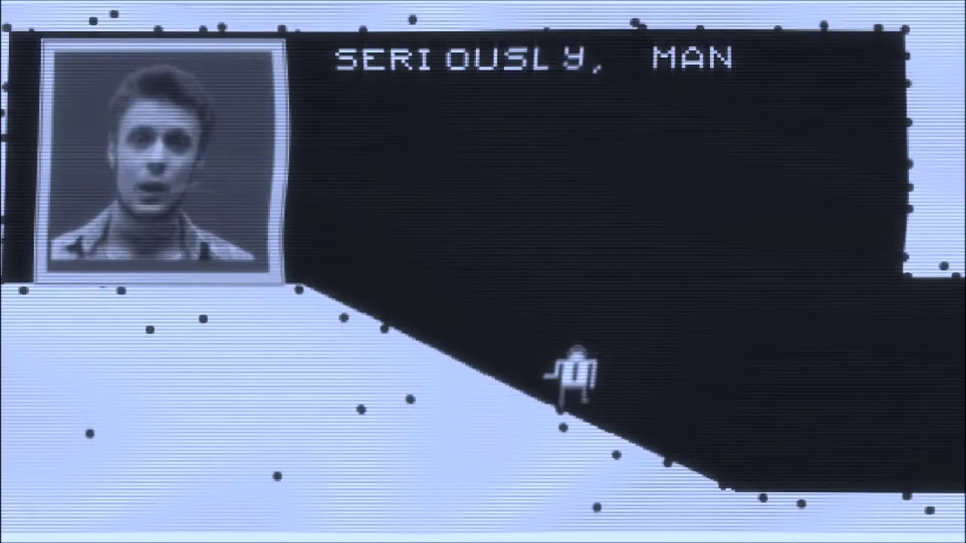
pyautogui.press('Right')
pyautogui.press('Left')
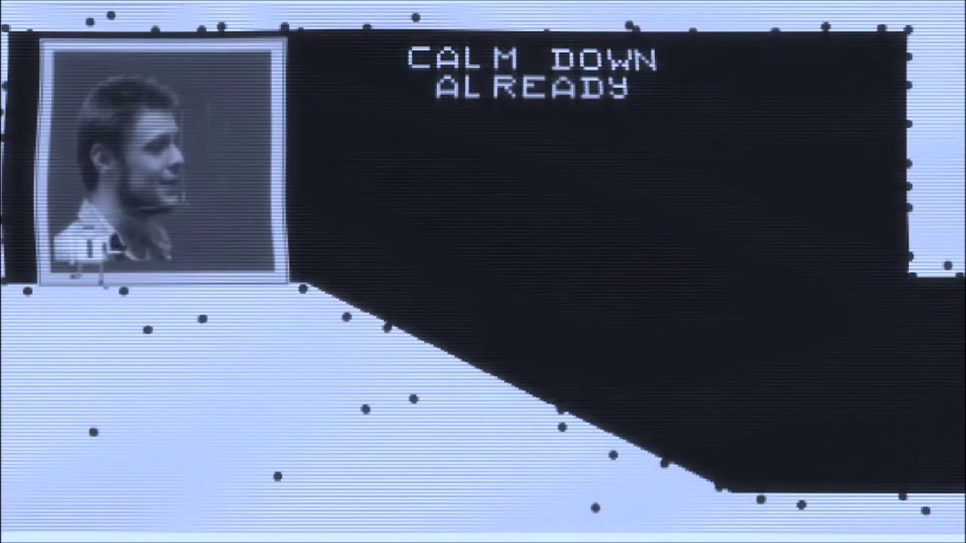
pyautogui.press('Right')
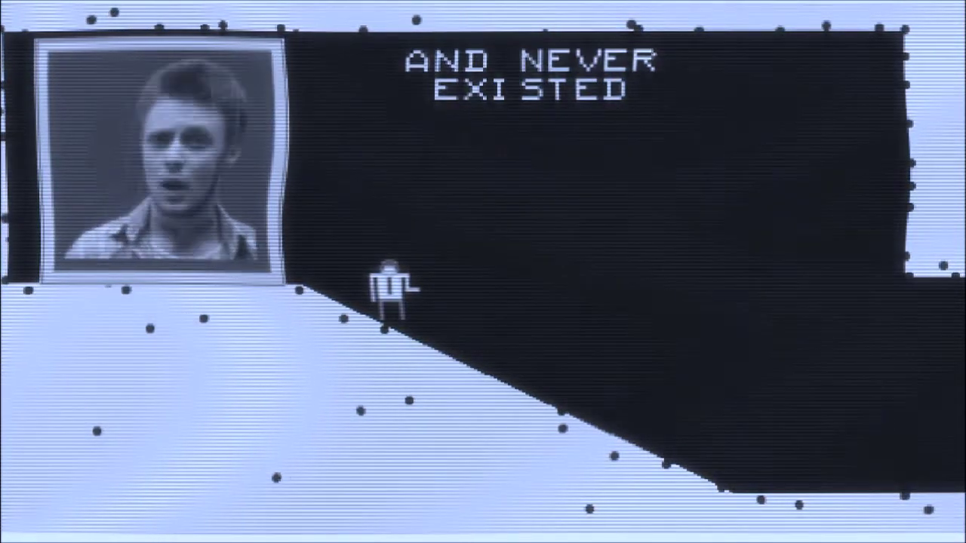
pyautogui.press('Right')
pyautogui.press('Right')
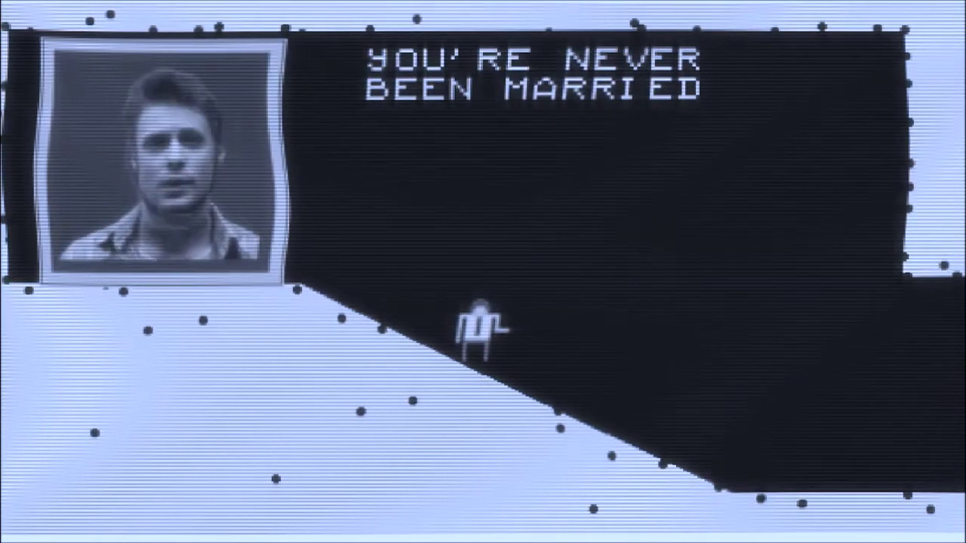
pyautogui.press('Right')
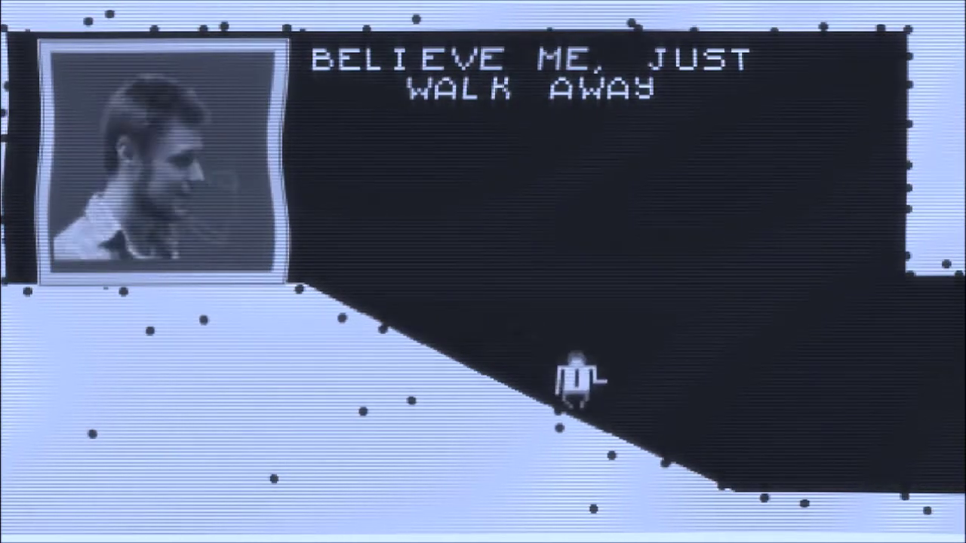
pyautogui.press('Right')
pyautogui.press('Left')
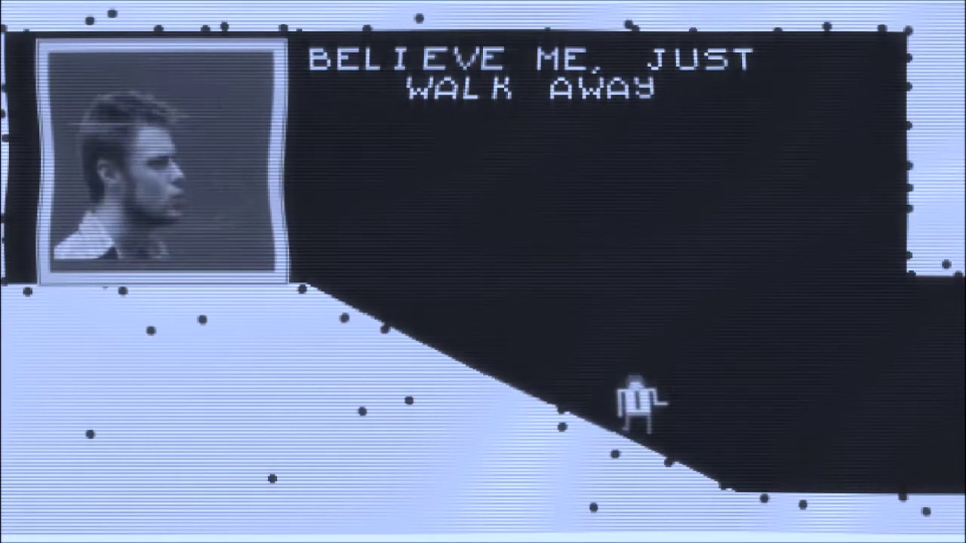
pyautogui.press('Right')
pyautogui.press('Left')
pyautogui.press('Right')
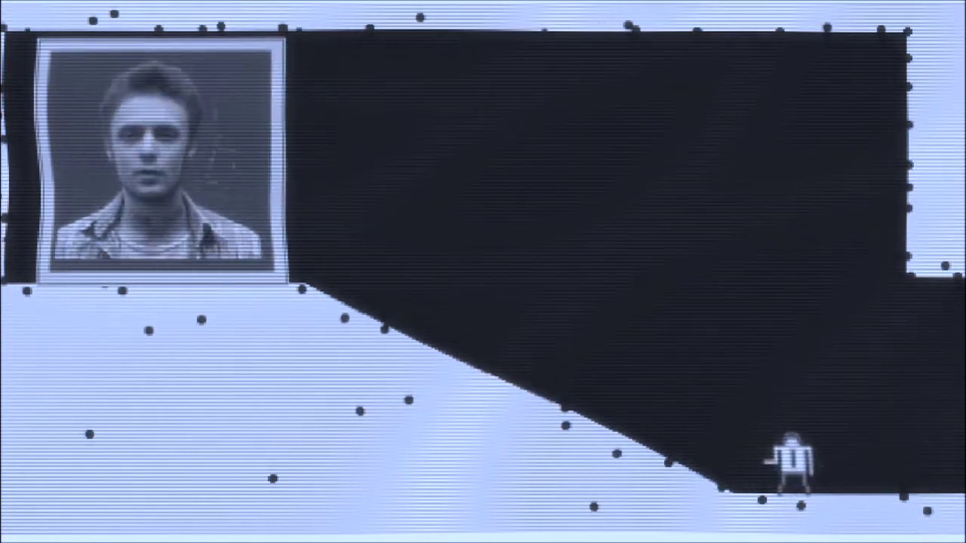